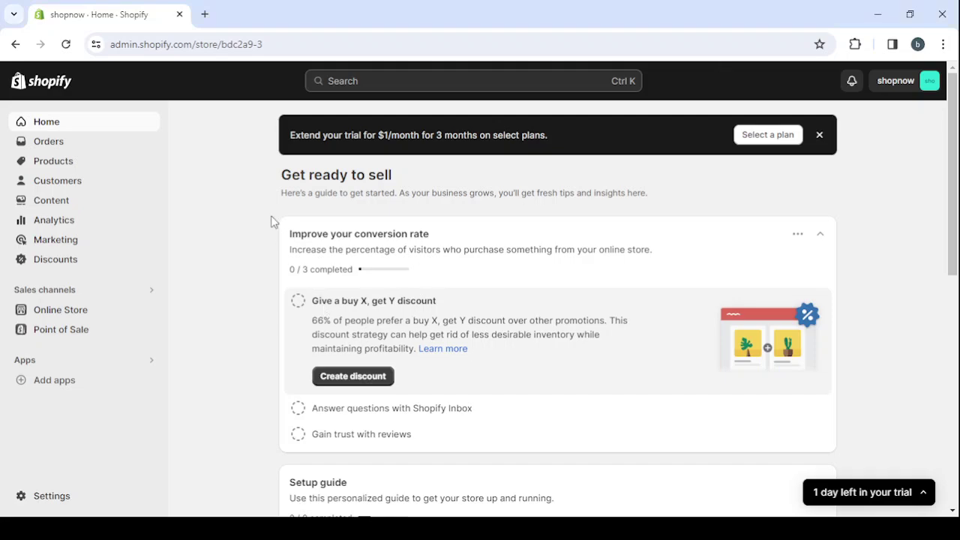
# Dismiss the banner offering the extended $1/month trial on the store's home page.
pyautogui.click(819, 135)
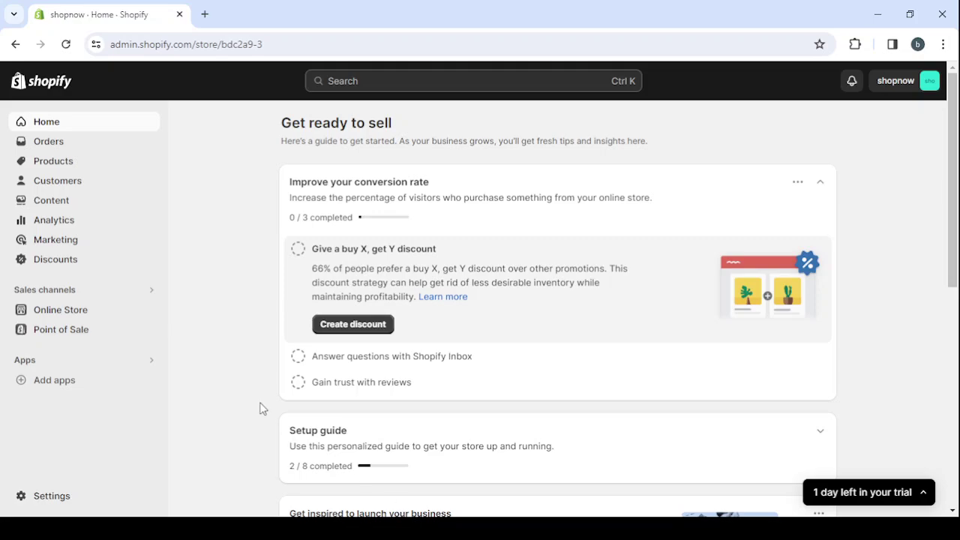
# Search Google for "shopify" in a separate browser tab, view the official Shopify homepage and close it.
pyautogui.click(205, 15)
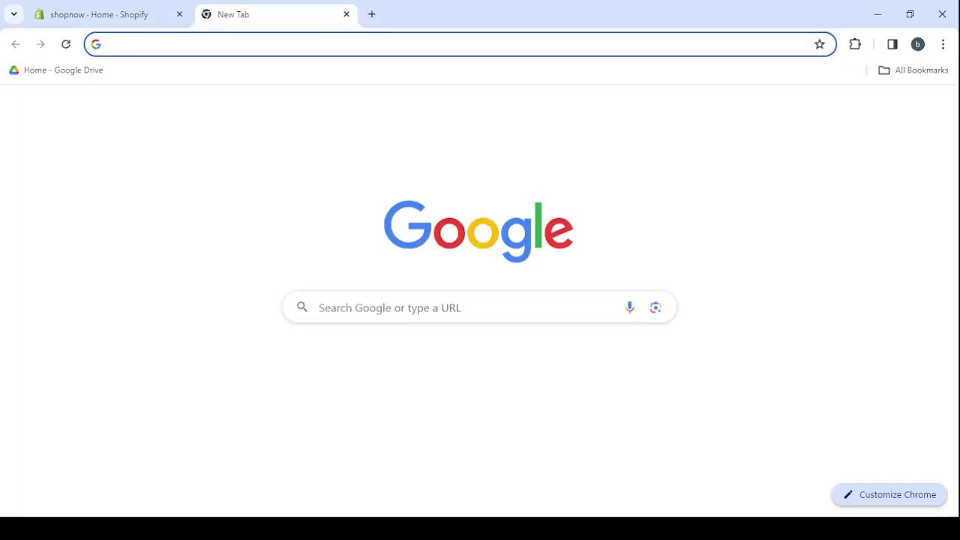
pyautogui.hotkey('alt', 'Tab')
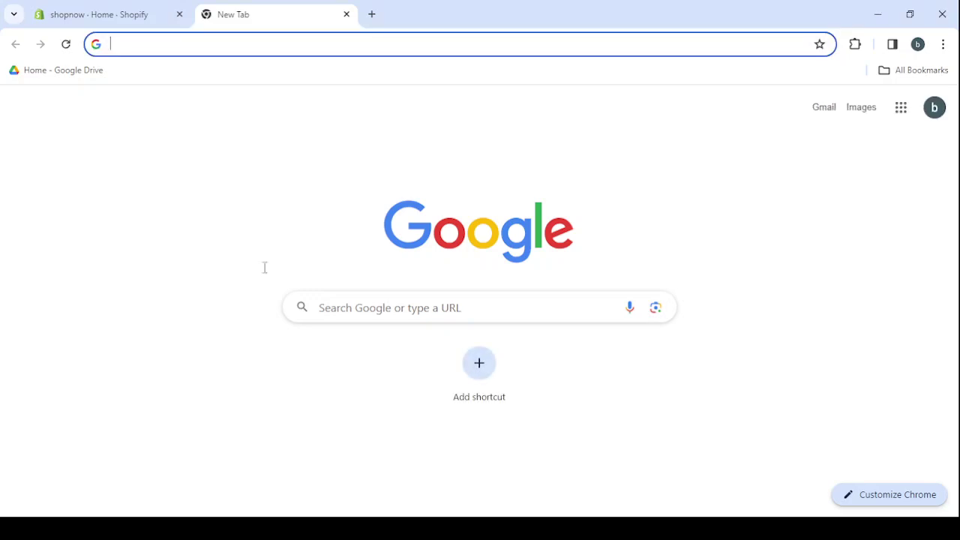
pyautogui.write('shopify')
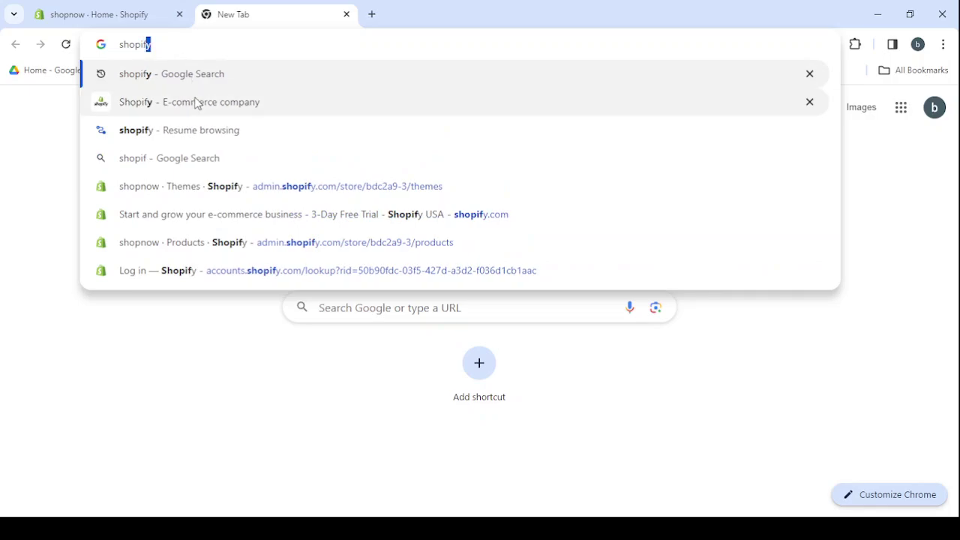
pyautogui.press('Return')
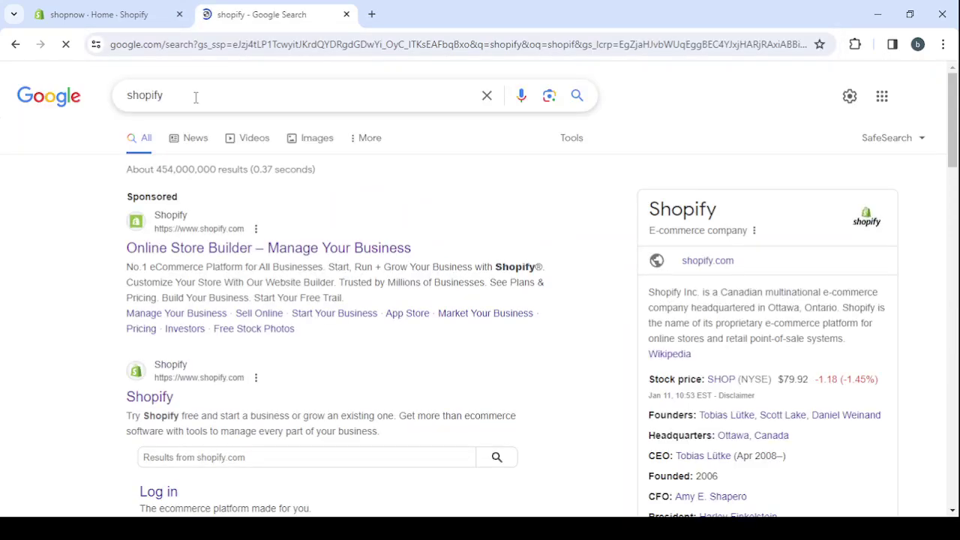
pyautogui.click(193, 251)
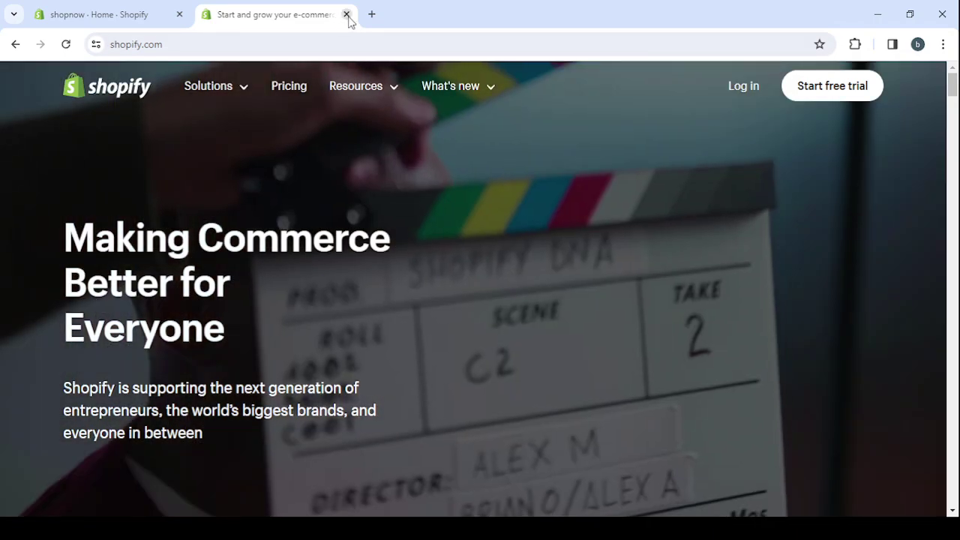
pyautogui.click(347, 14)
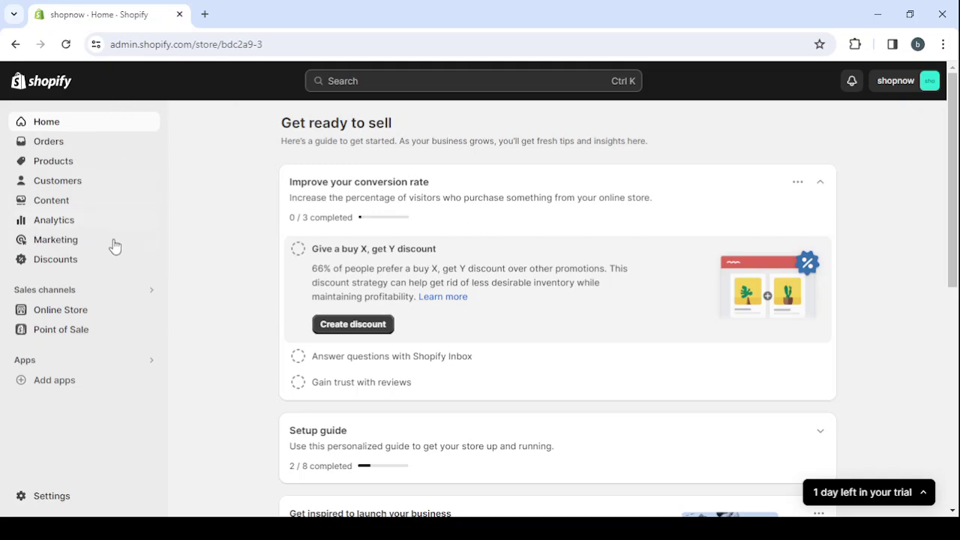
# View the Orders page and the Products page of the shopnow store admin.
pyautogui.click(98, 151)
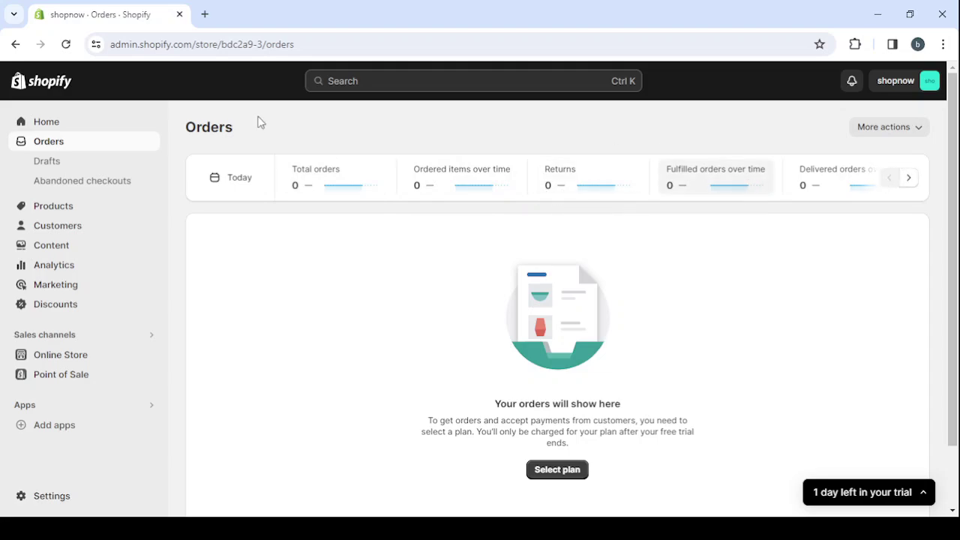
pyautogui.click(63, 214)
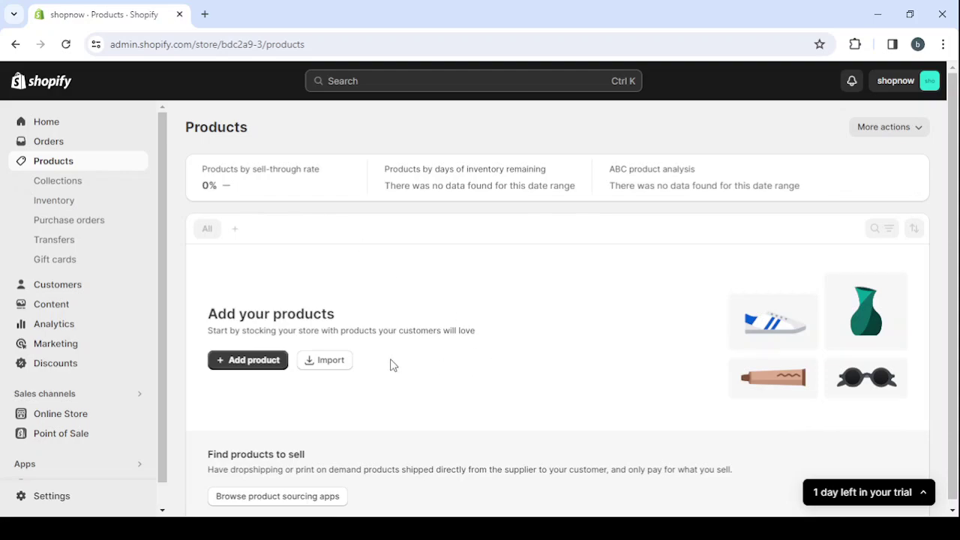
# Look over the fields of a blank new product form and discard the unsaved product.
pyautogui.click(240, 362)
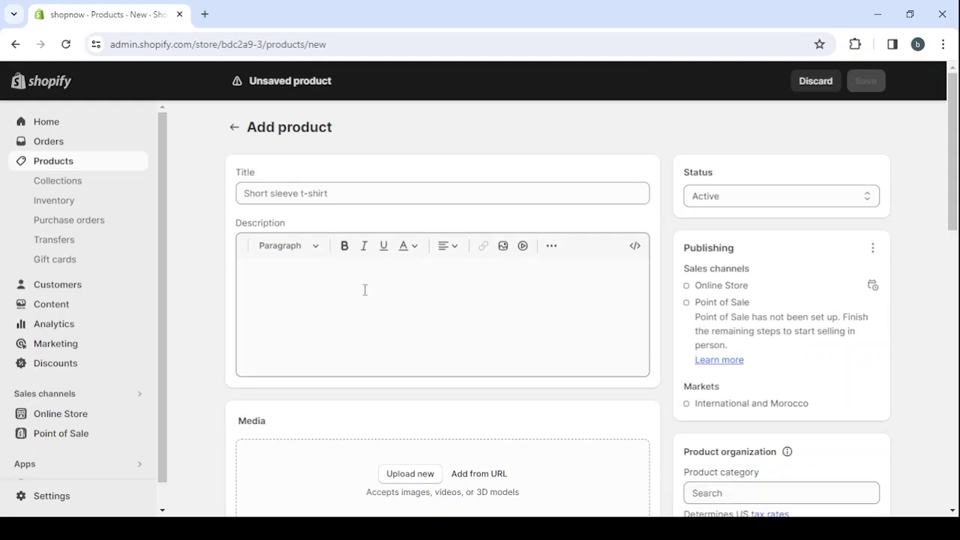
pyautogui.scroll(-2, 432, 358)
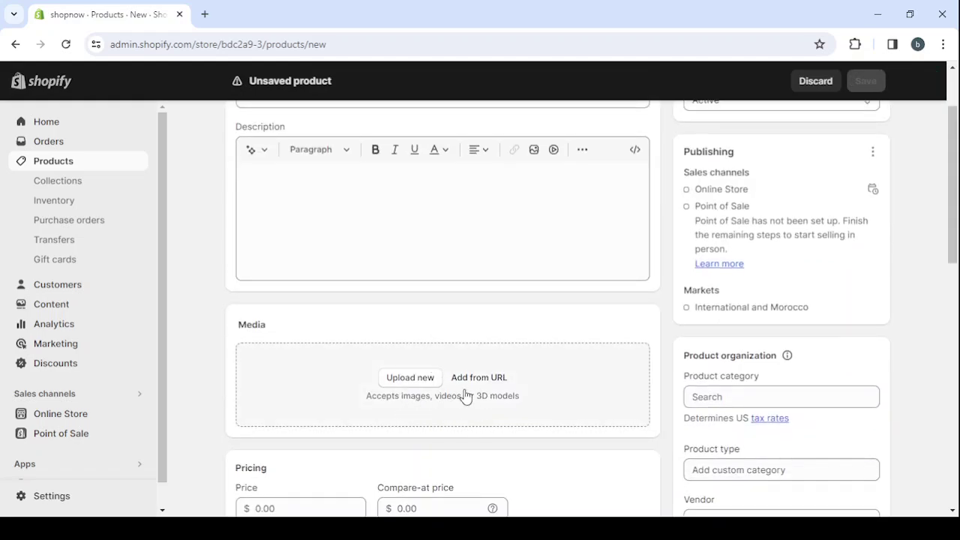
pyautogui.scroll(-2, 483, 400)
pyautogui.scroll(4, 483, 400)
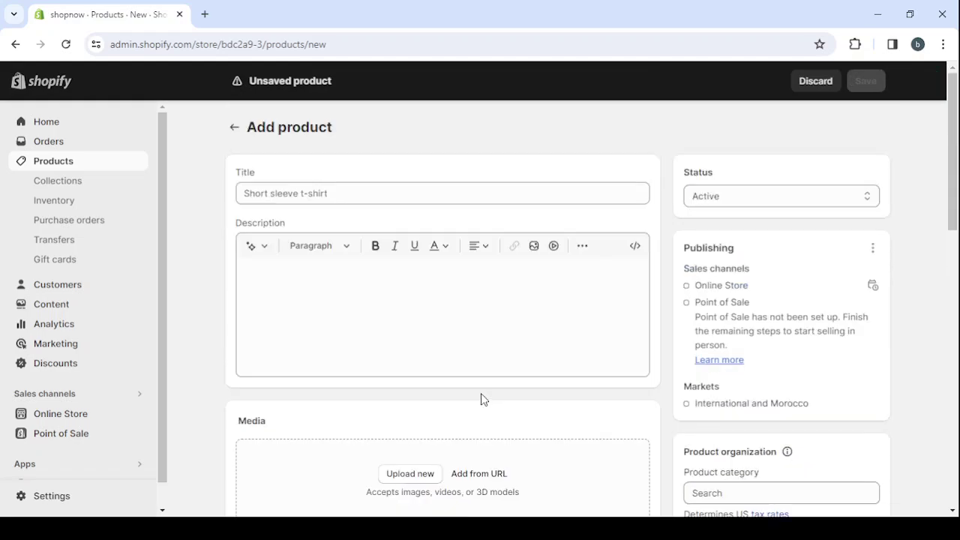
pyautogui.click(816, 83)
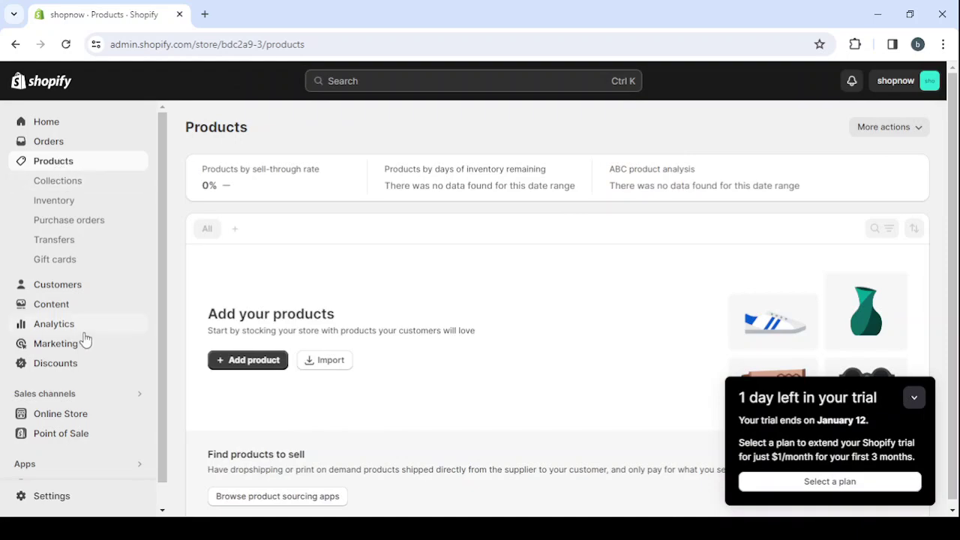
# Open the Themes page of the Online Store channel and collapse the trial reminder.
pyautogui.scroll(-1, 83, 337)
pyautogui.click(85, 398)
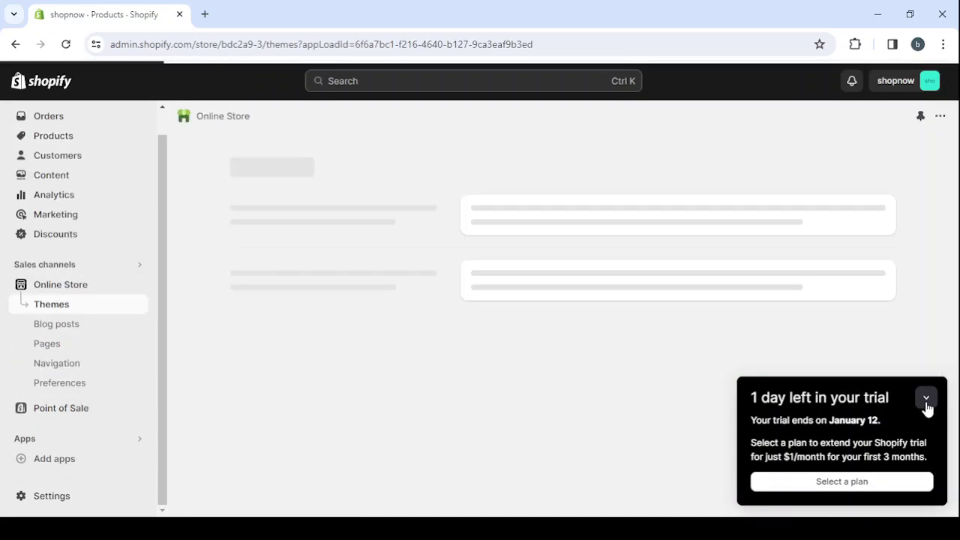
pyautogui.click(926, 404)
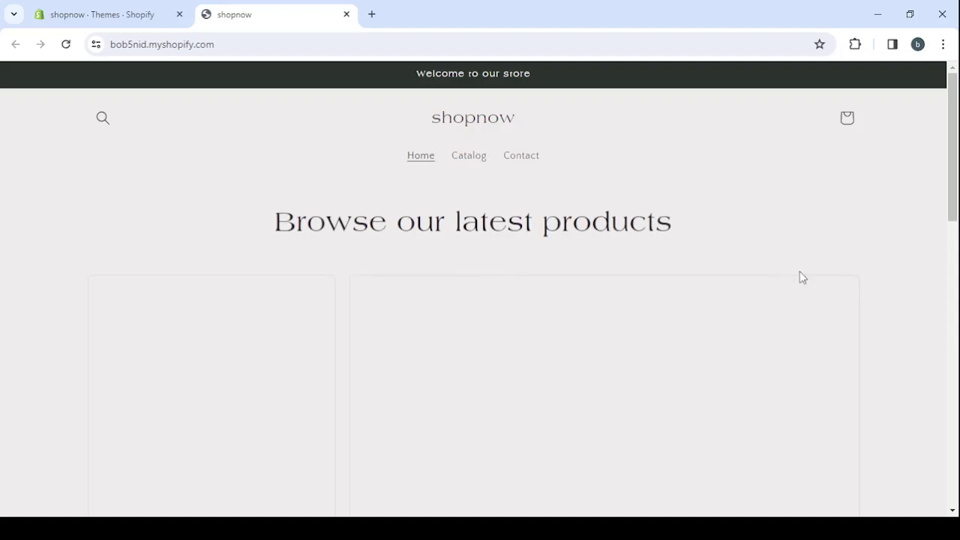
# Look through the live shopnow storefront from header to footer and close it to return to the themes page.
pyautogui.scroll(-7, 926, 336)
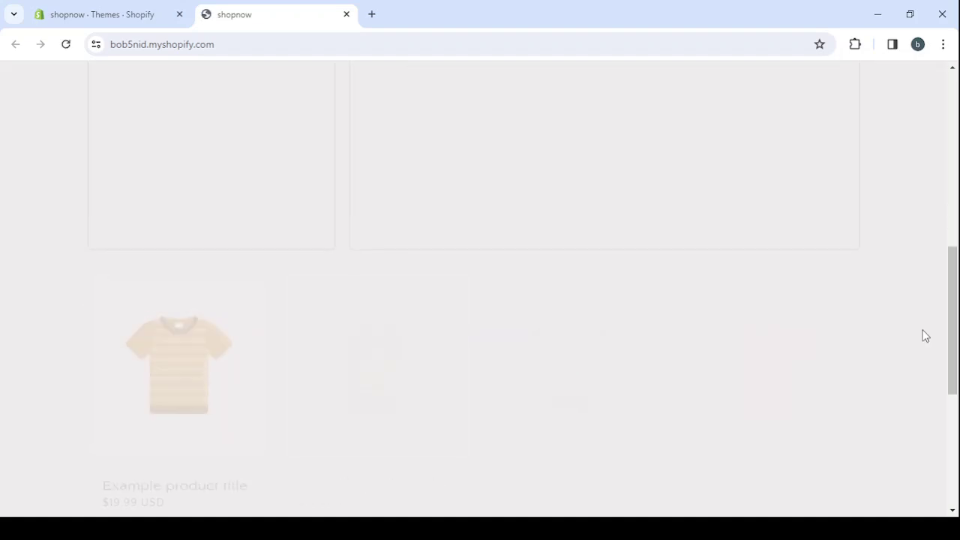
pyautogui.scroll(7, 926, 336)
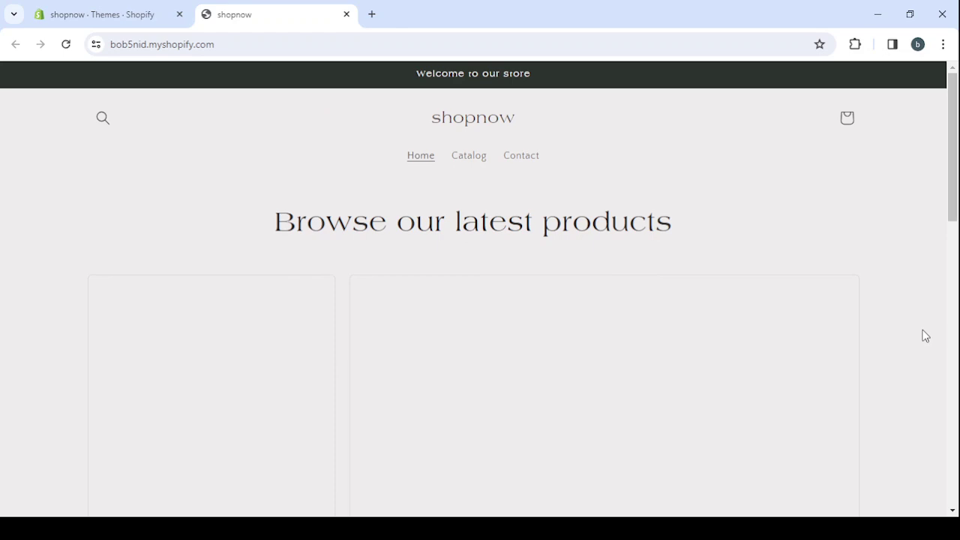
pyautogui.scroll(-7, 926, 336)
pyautogui.scroll(7, 926, 336)
pyautogui.scroll(-7, 548, 328)
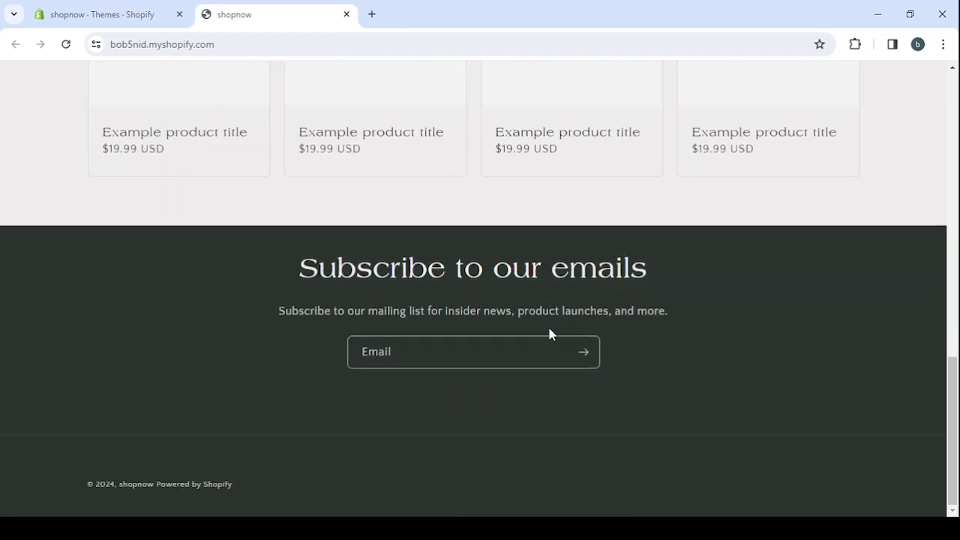
pyautogui.scroll(7, 549, 334)
pyautogui.click(346, 14)
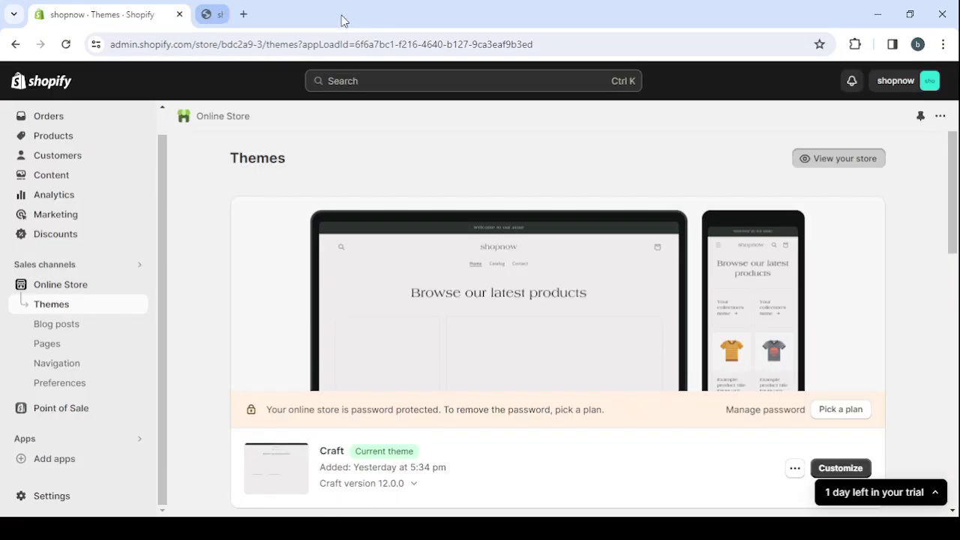
# Remove the unpublished Craft theme from the theme library.
pyautogui.scroll(-5, 485, 385)
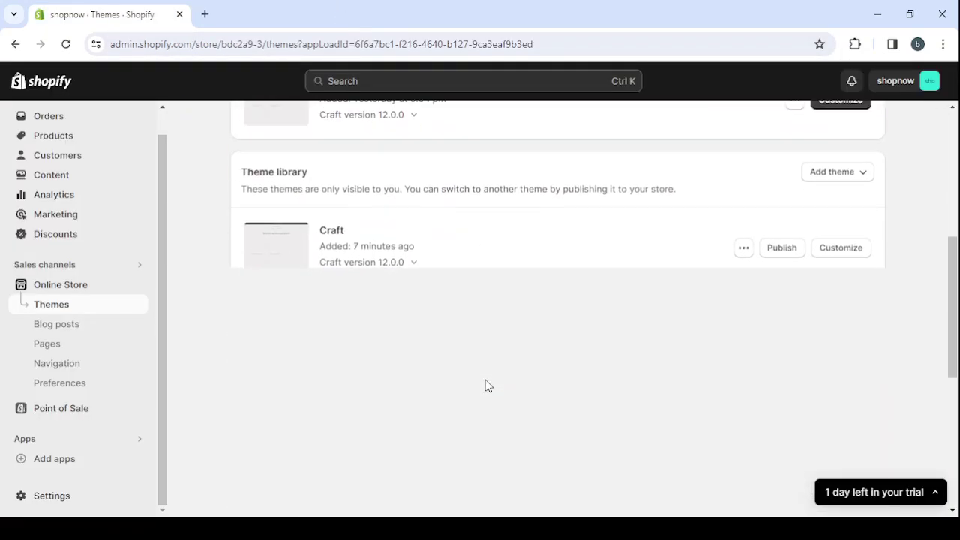
pyautogui.click(742, 250)
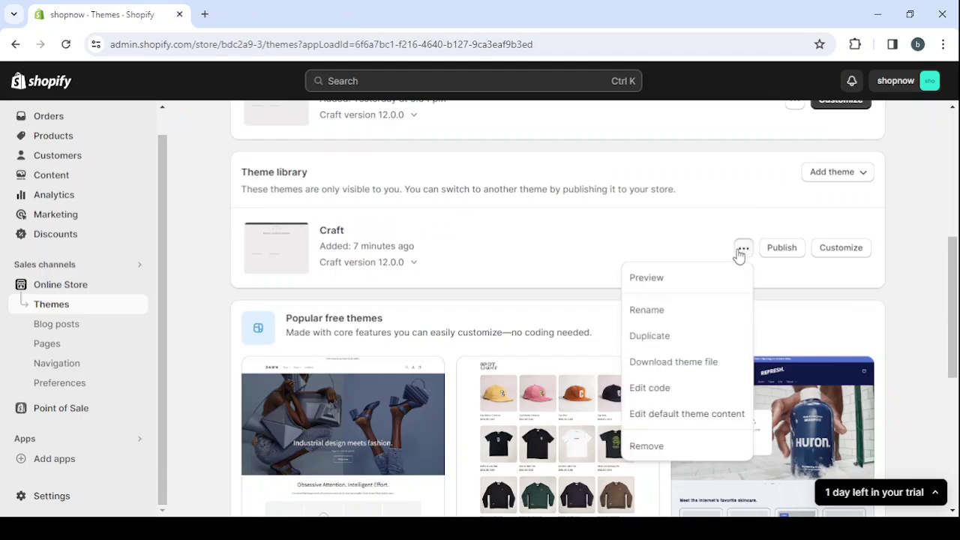
pyautogui.click(646, 447)
pyautogui.click(657, 335)
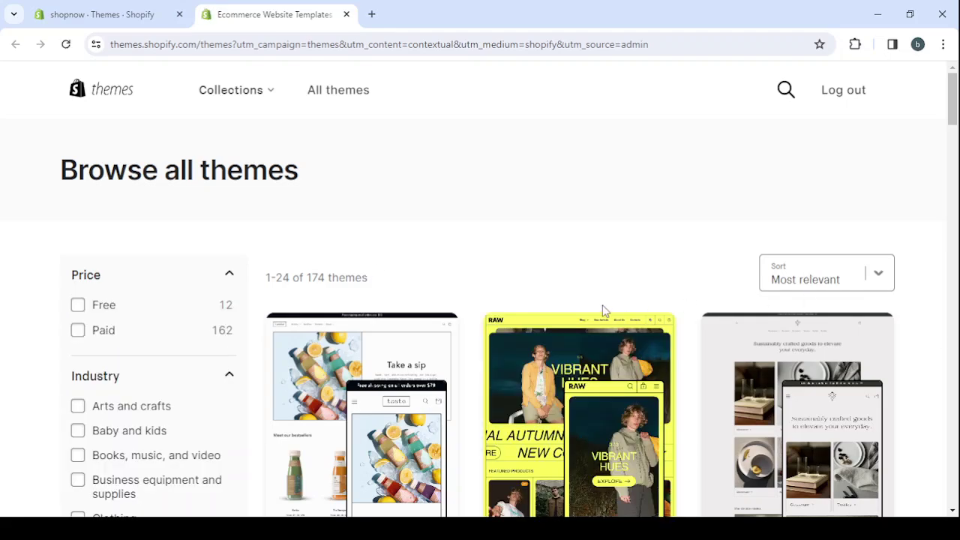
# Filter the Shopify theme store's full theme listing to Free themes only.
pyautogui.scroll(-2, 603, 311)
pyautogui.scroll(2, 603, 311)
pyautogui.click(78, 305)
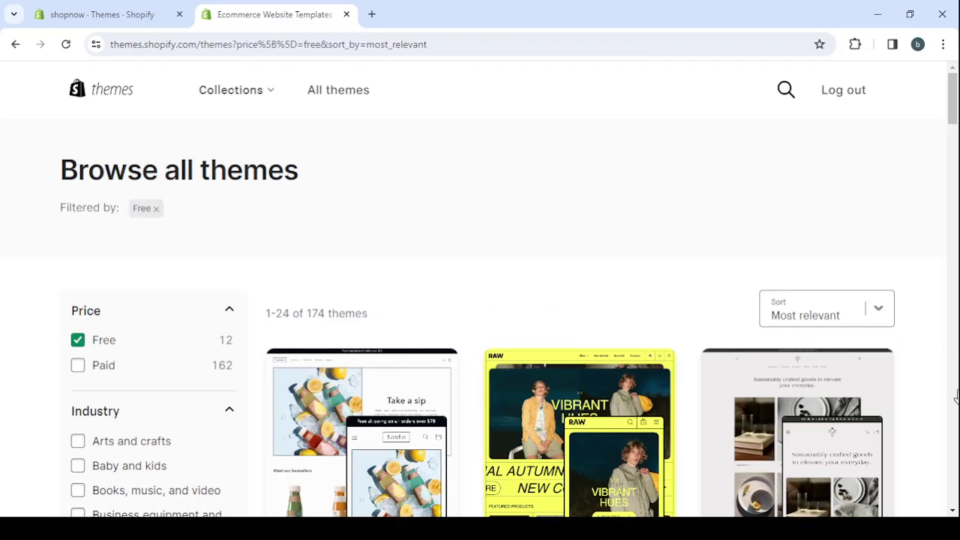
# Browse the whole list of free themes, examining their previews, names and feature tags.
pyautogui.scroll(-2, 915, 374)
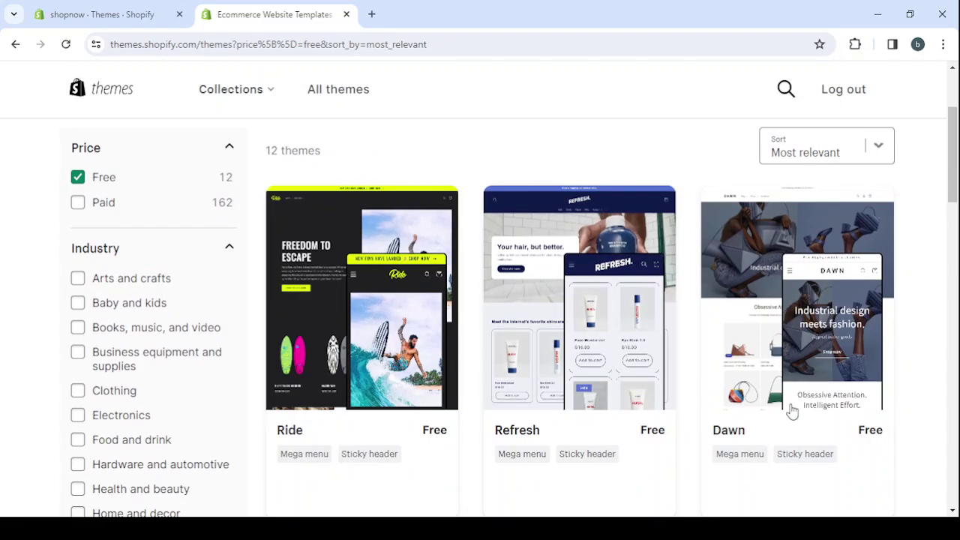
pyautogui.scroll(-1, 792, 411)
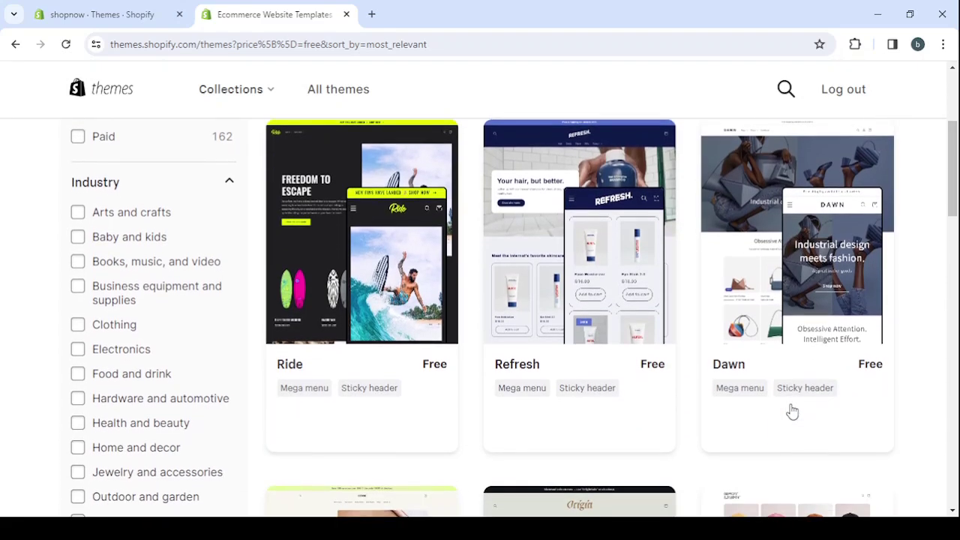
pyautogui.scroll(1, 547, 317)
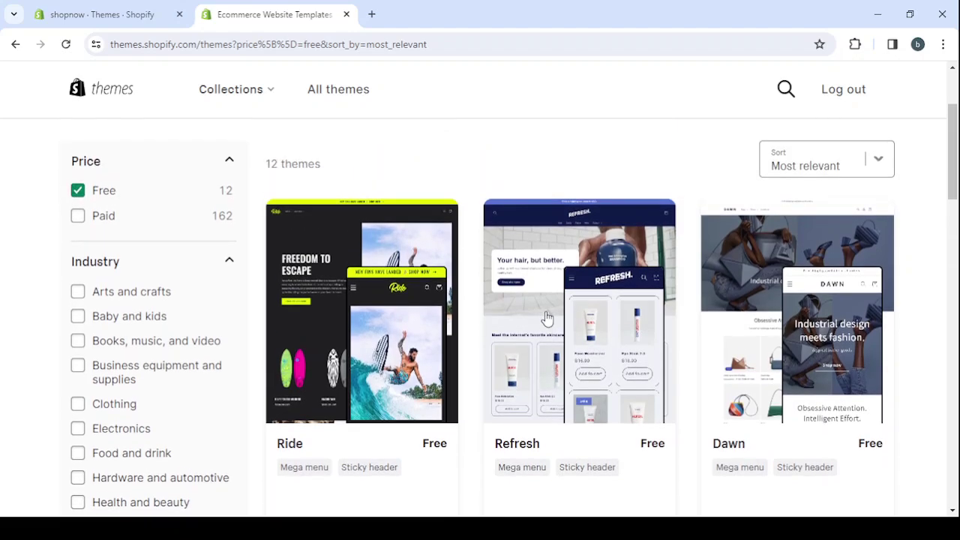
pyautogui.scroll(-2, 547, 317)
pyautogui.scroll(1, 327, 210)
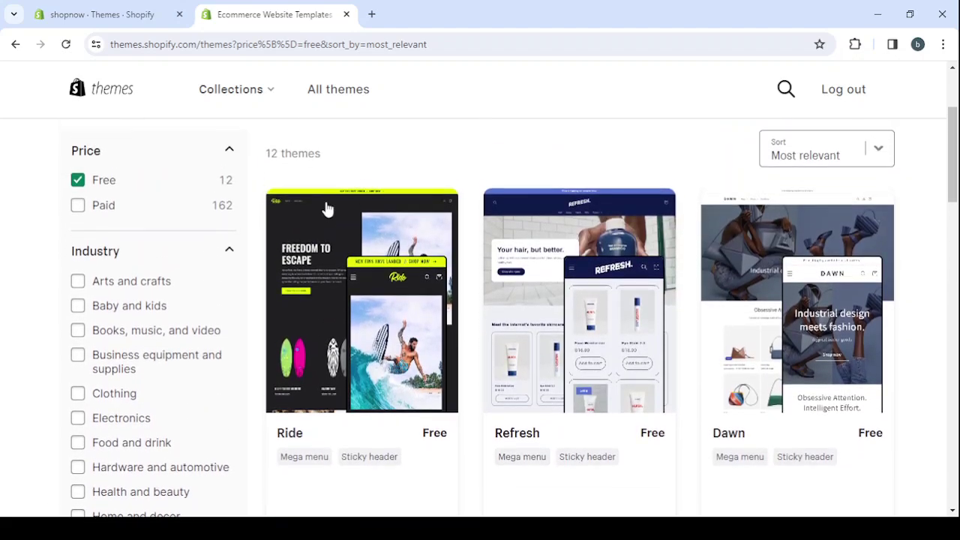
pyautogui.scroll(-5, 350, 354)
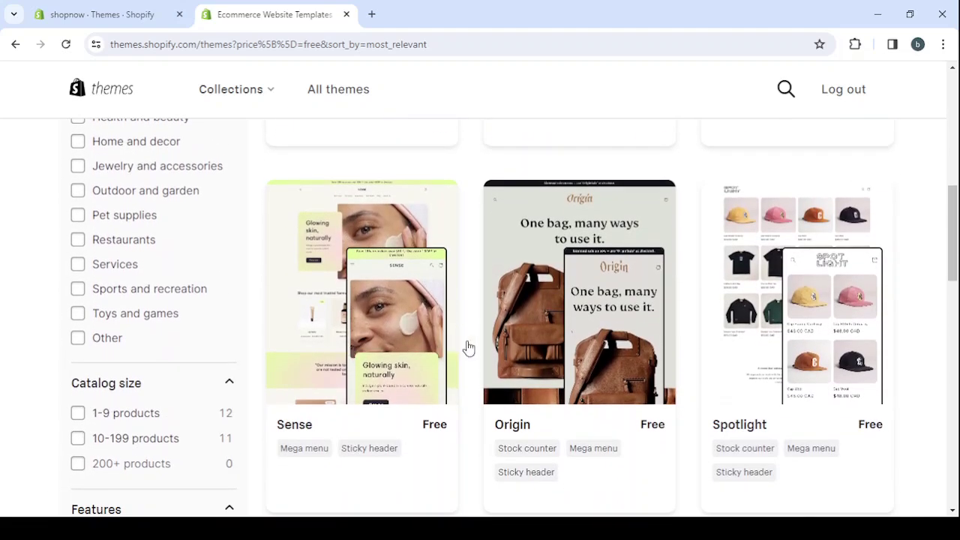
pyautogui.scroll(-4, 852, 351)
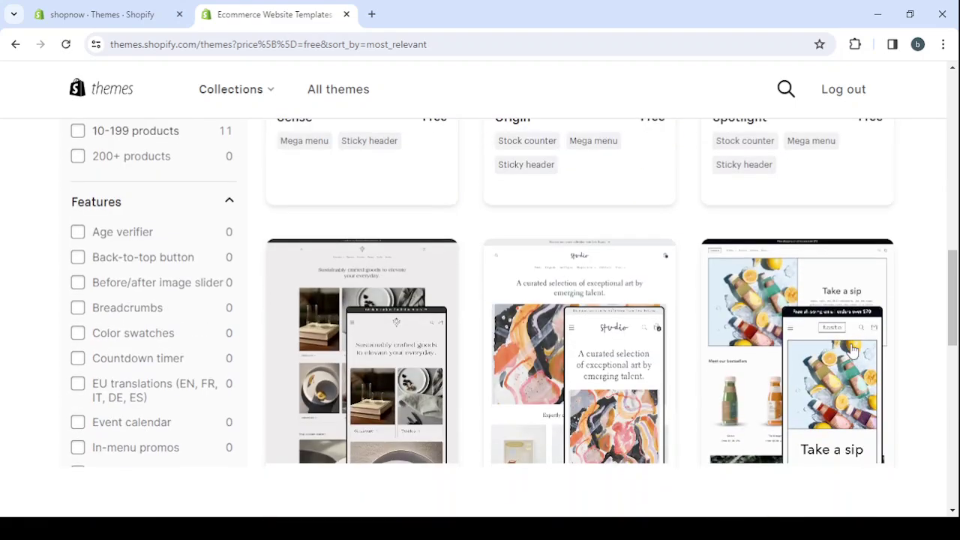
pyautogui.scroll(-2, 851, 352)
pyautogui.scroll(-3, 852, 351)
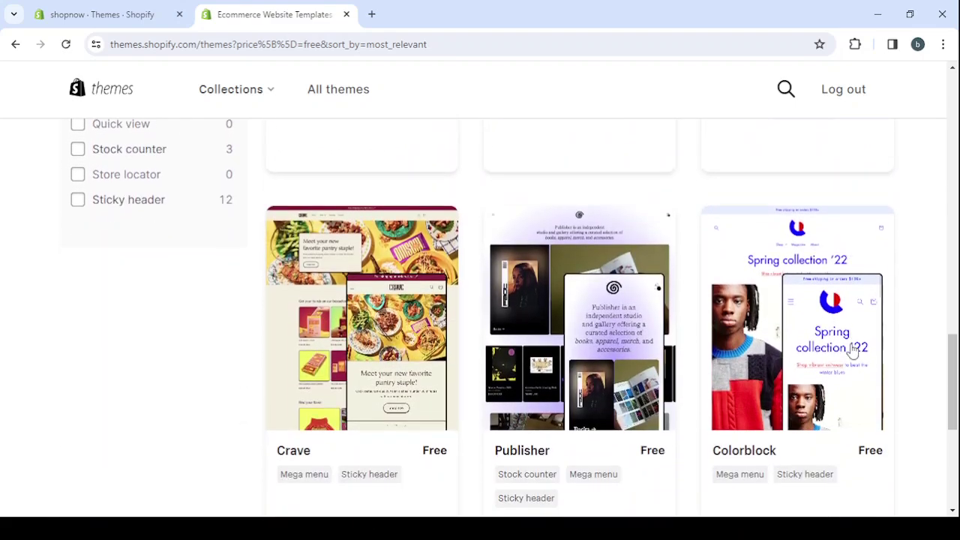
pyautogui.scroll(-1, 853, 351)
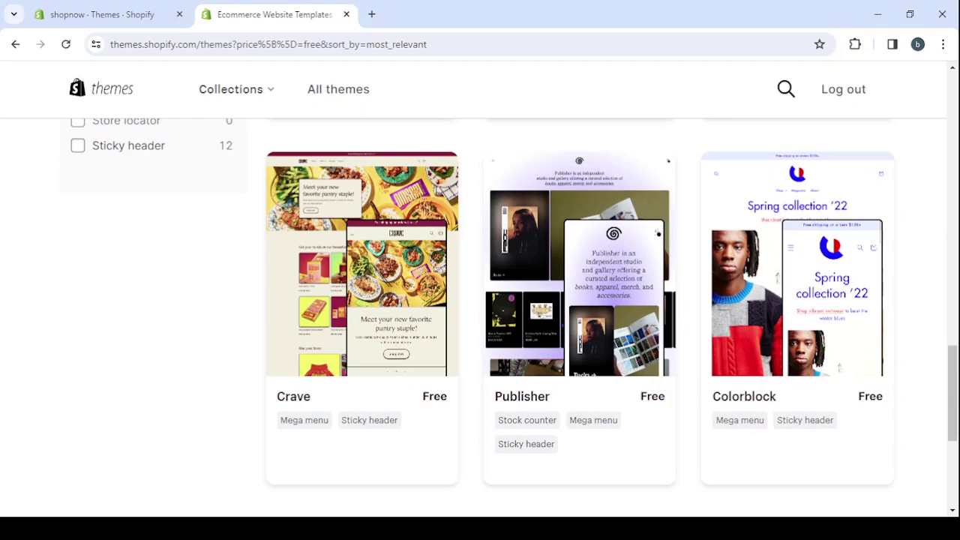
pyautogui.scroll(3, 810, 268)
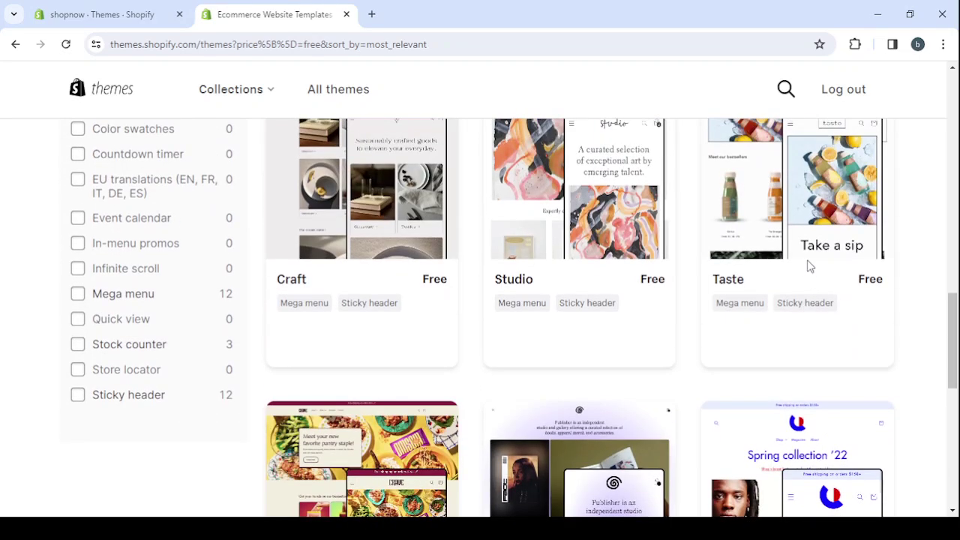
pyautogui.scroll(3, 809, 268)
pyautogui.scroll(2, 809, 266)
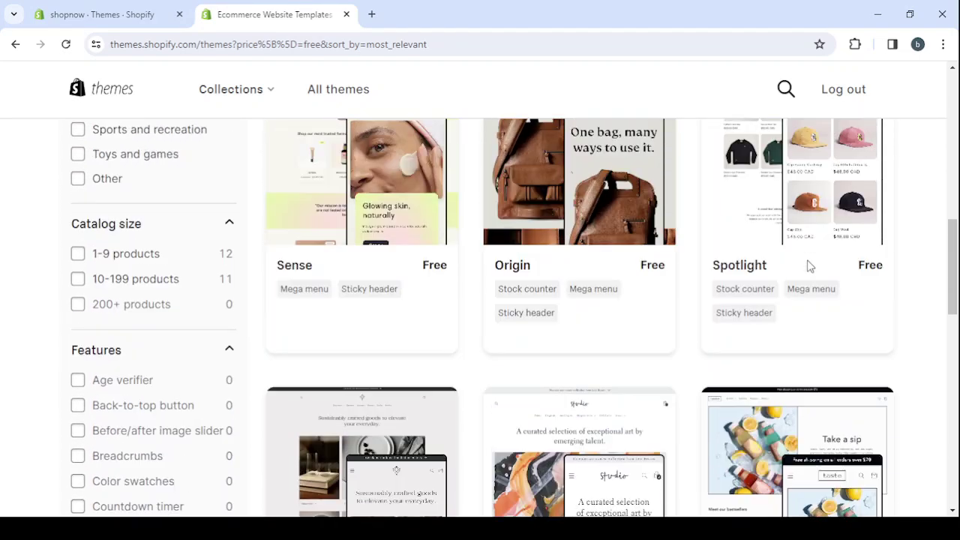
pyautogui.scroll(3, 810, 268)
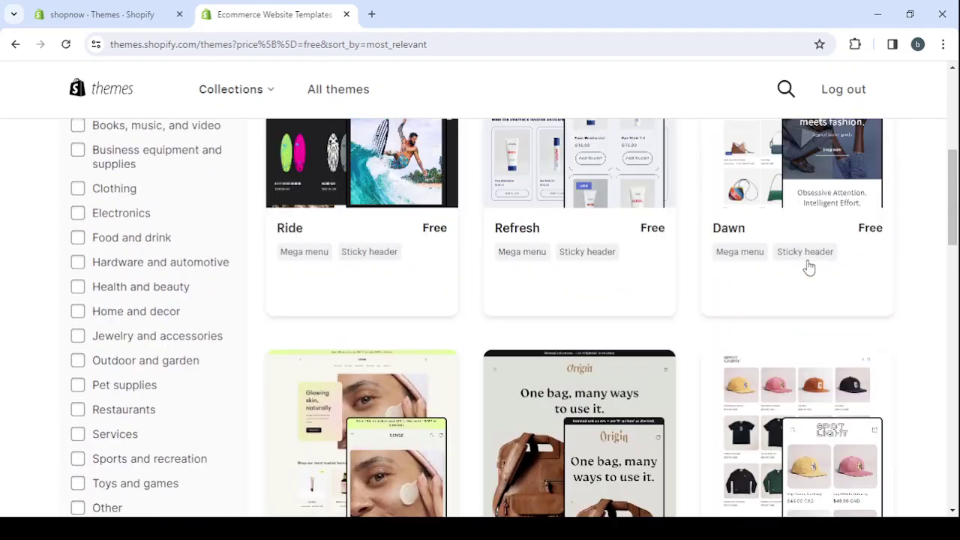
pyautogui.scroll(2, 809, 267)
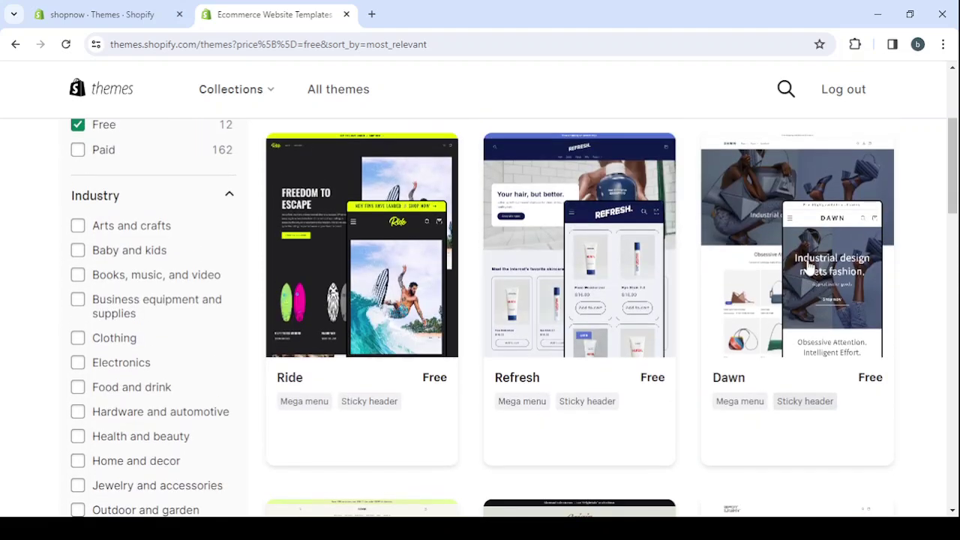
# Open the Refresh theme from the free themes listing and launch its demo store preview.
pyautogui.scroll(-1, 809, 267)
pyautogui.scroll(2, 810, 266)
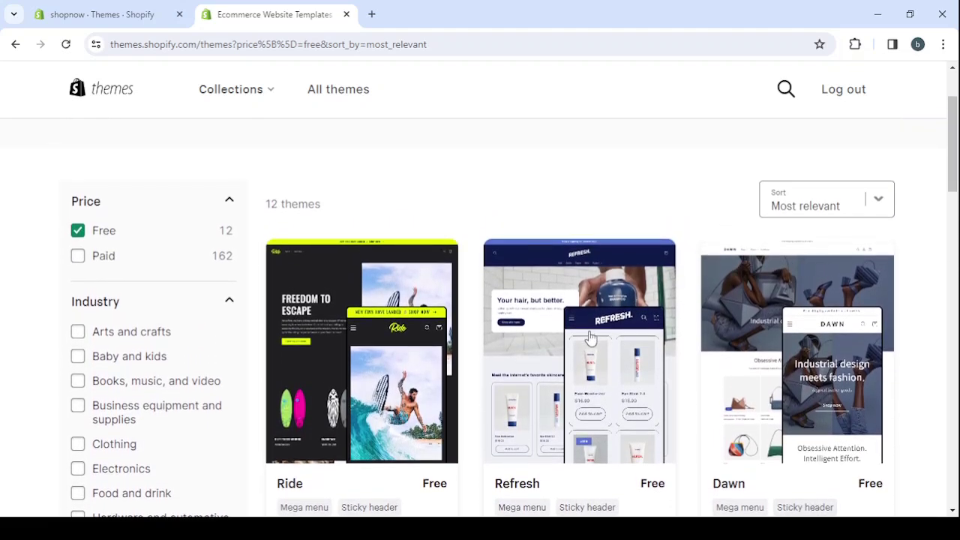
pyautogui.scroll(-2, 590, 338)
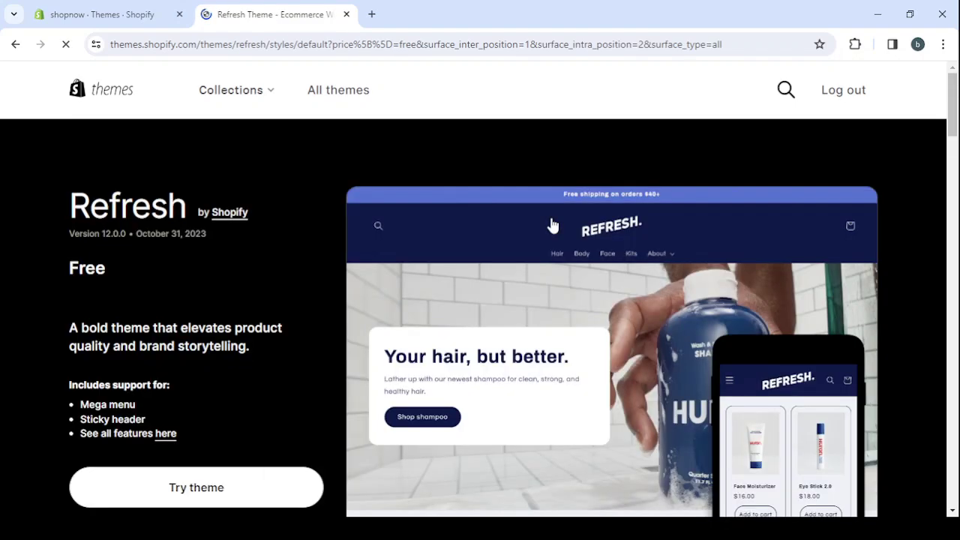
pyautogui.scroll(-2, 240, 400)
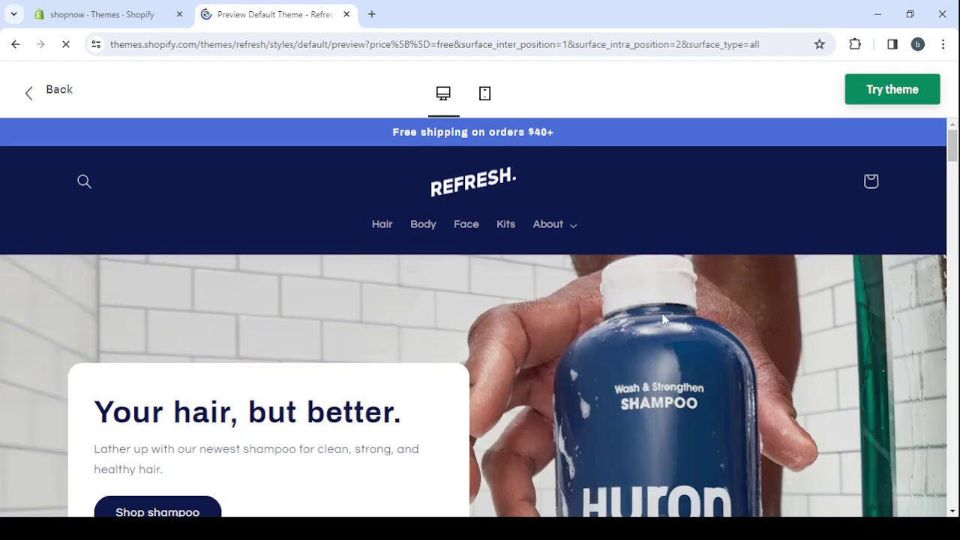
# Look through the Refresh theme's desktop demo store, examining the header, banner, product cards, category sections and kits.
pyautogui.scroll(-3, 733, 352)
pyautogui.scroll(3, 733, 353)
pyautogui.scroll(-4, 567, 403)
pyautogui.scroll(2, 569, 406)
pyautogui.scroll(-8, 568, 407)
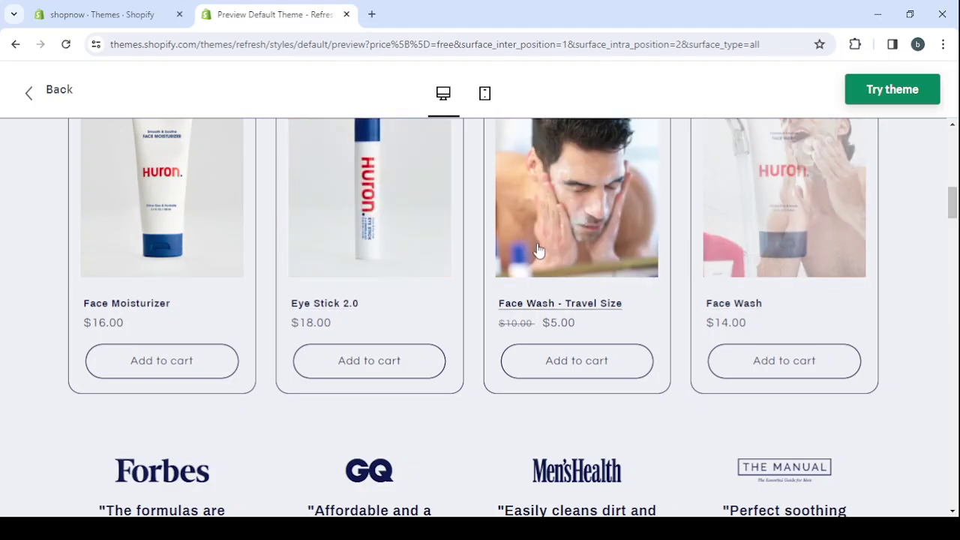
pyautogui.scroll(2, 540, 252)
pyautogui.scroll(-3, 540, 249)
pyautogui.scroll(-6, 541, 245)
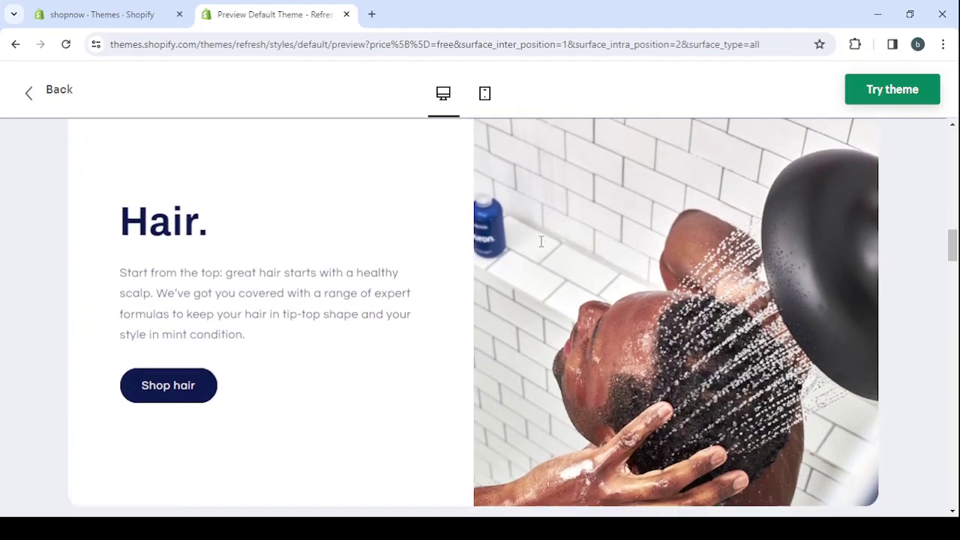
pyautogui.scroll(-10, 541, 242)
pyautogui.scroll(-6, 542, 247)
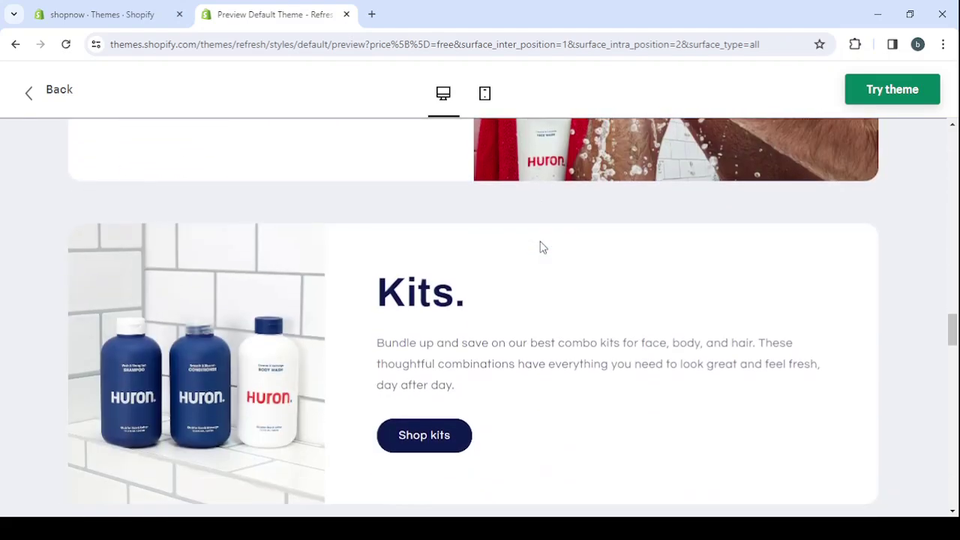
pyautogui.scroll(3, 542, 248)
pyautogui.scroll(3, 542, 249)
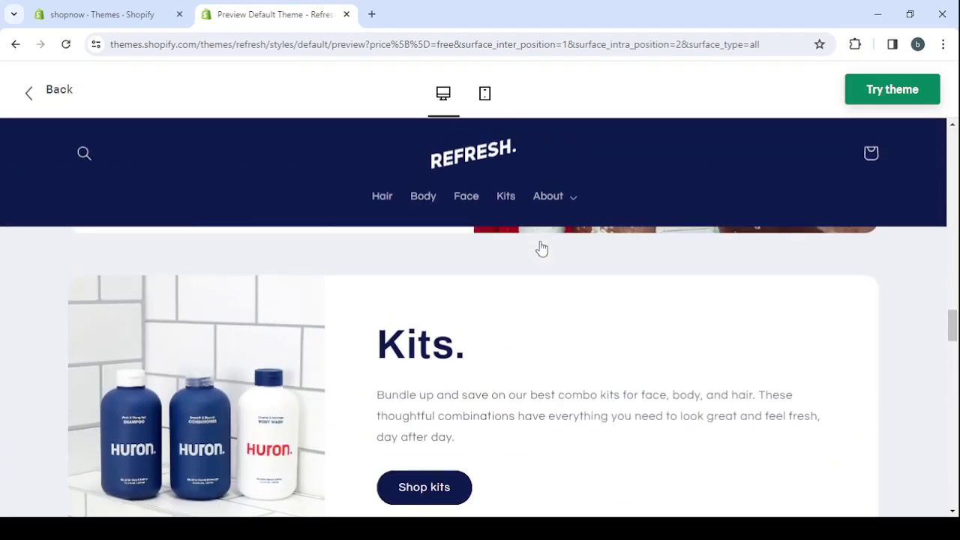
pyautogui.scroll(-3, 252, 438)
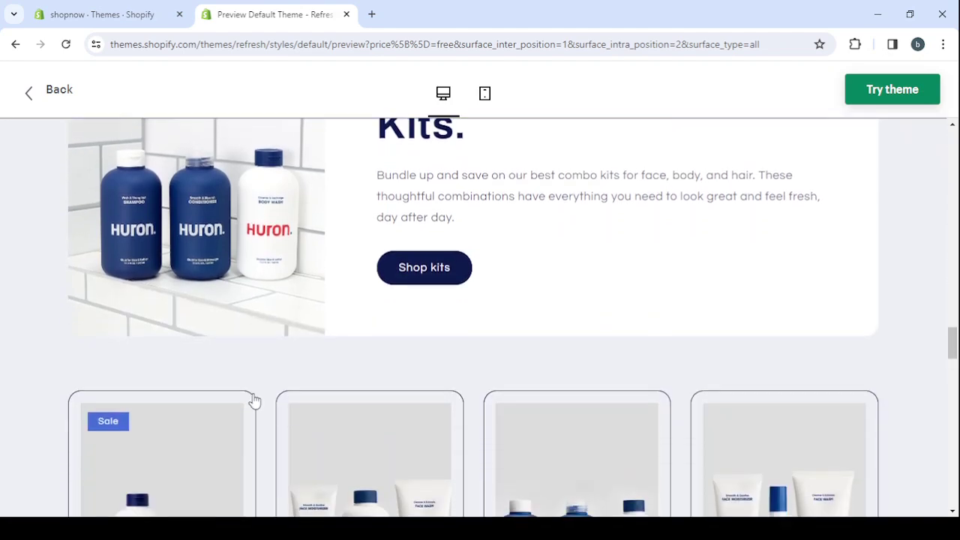
pyautogui.scroll(2, 254, 337)
pyautogui.scroll(1, 328, 322)
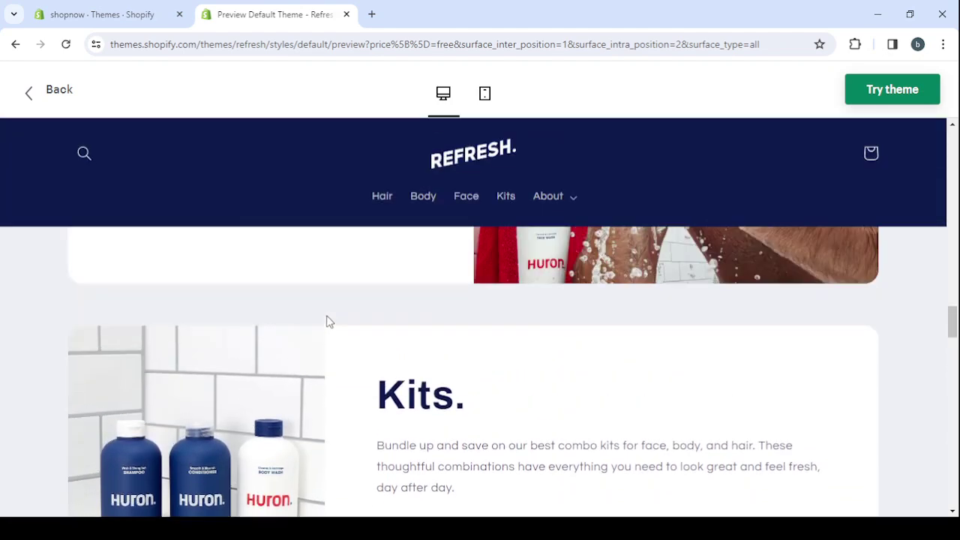
pyautogui.scroll(-6, 328, 321)
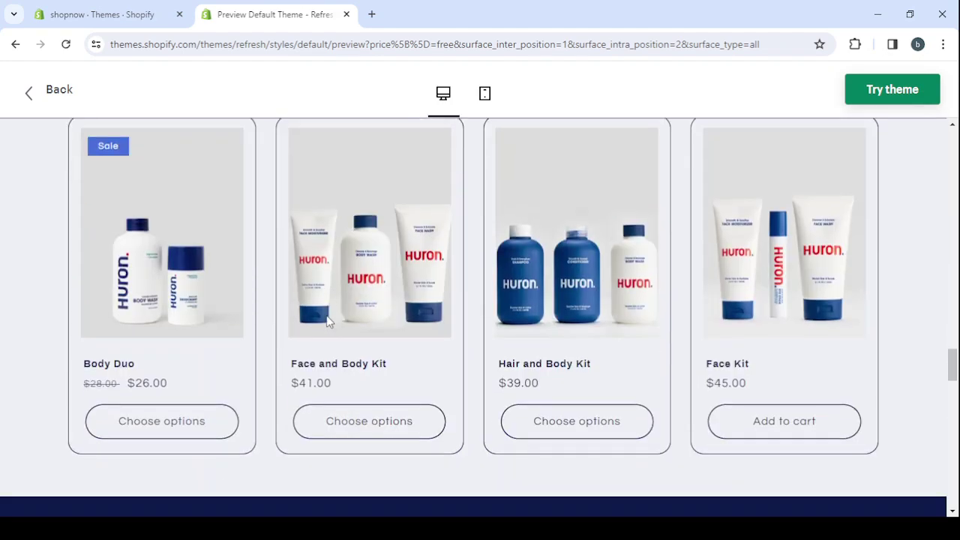
pyautogui.scroll(15, 327, 319)
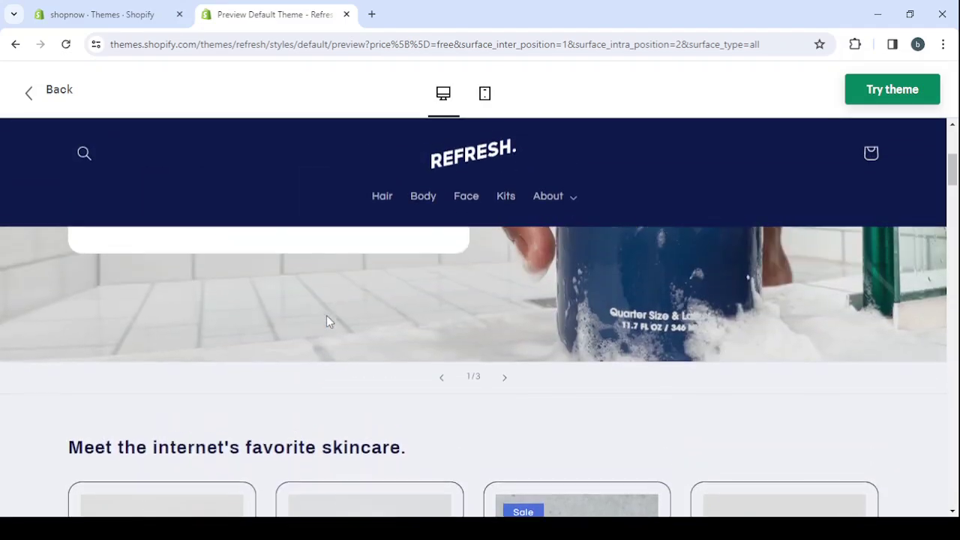
pyautogui.scroll(3, 326, 321)
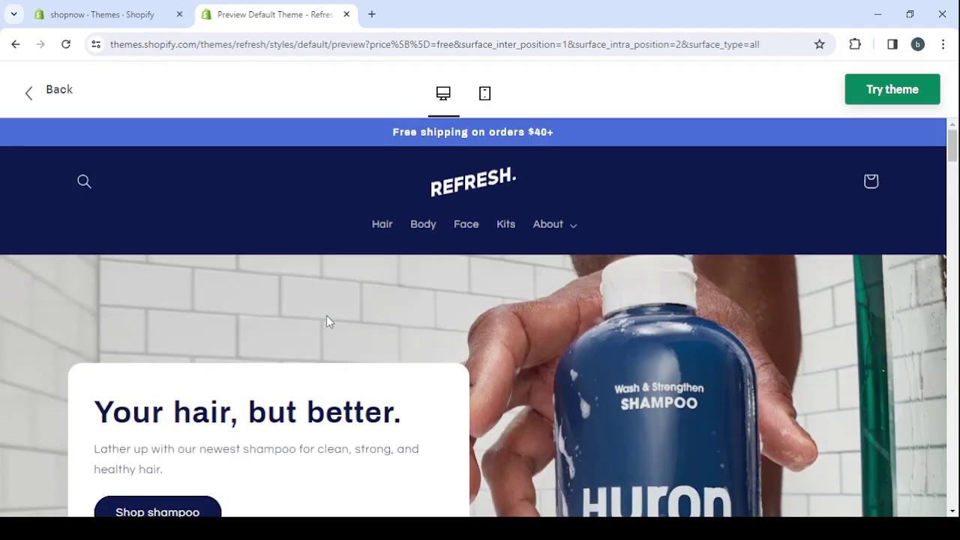
# Add the Refresh theme to the shopnow store, close the old themes browser tab and collapse the trial notice.
pyautogui.click(909, 90)
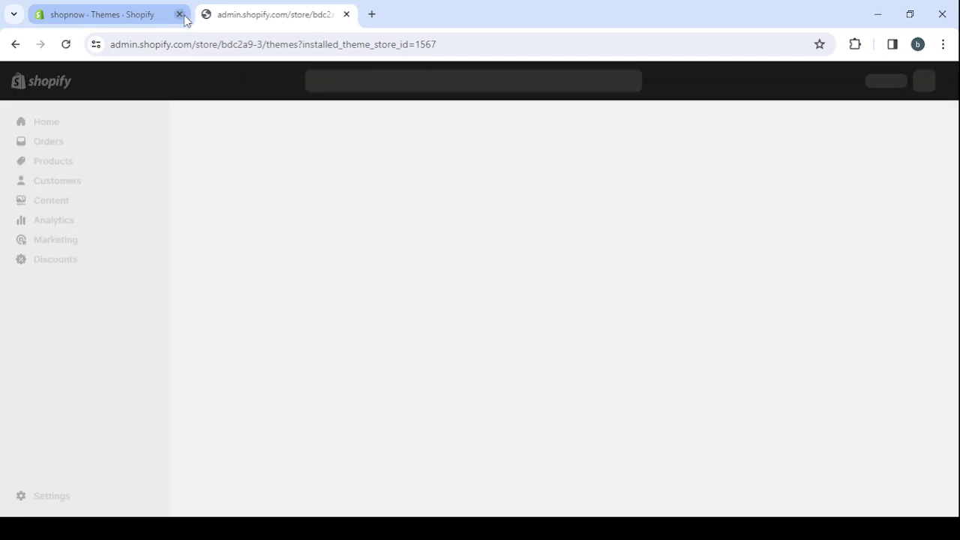
pyautogui.click(180, 15)
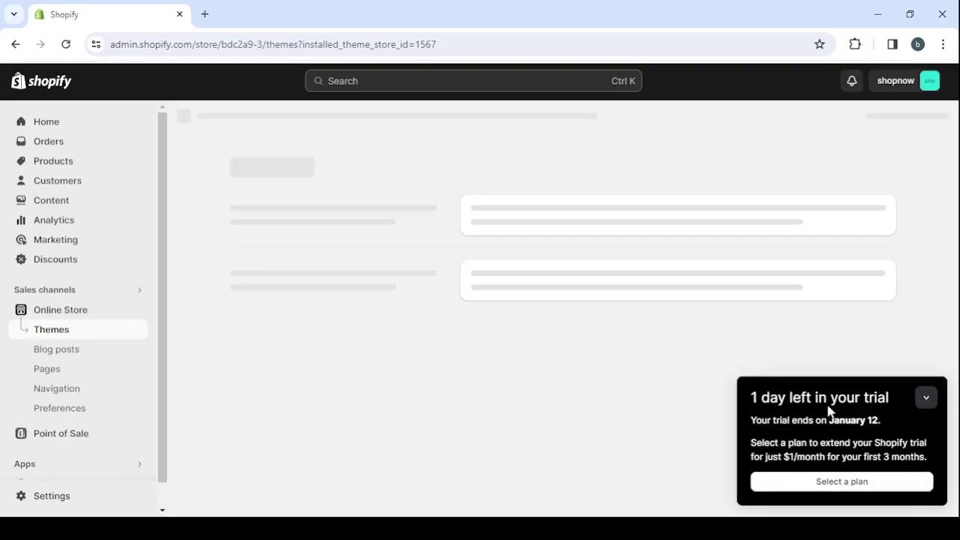
pyautogui.click(926, 397)
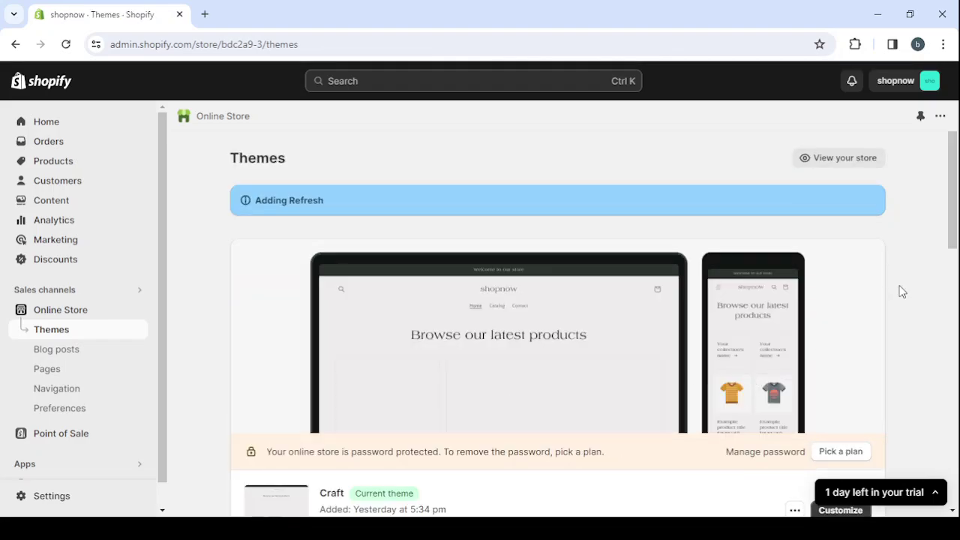
# Publish the Refresh theme from the theme library in place of the current Craft theme.
pyautogui.scroll(-5, 902, 291)
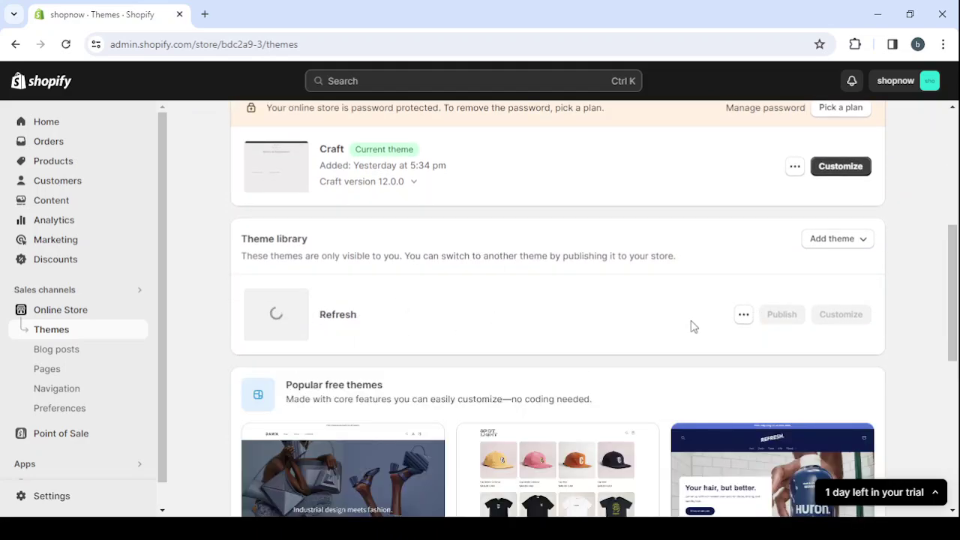
pyautogui.click(744, 316)
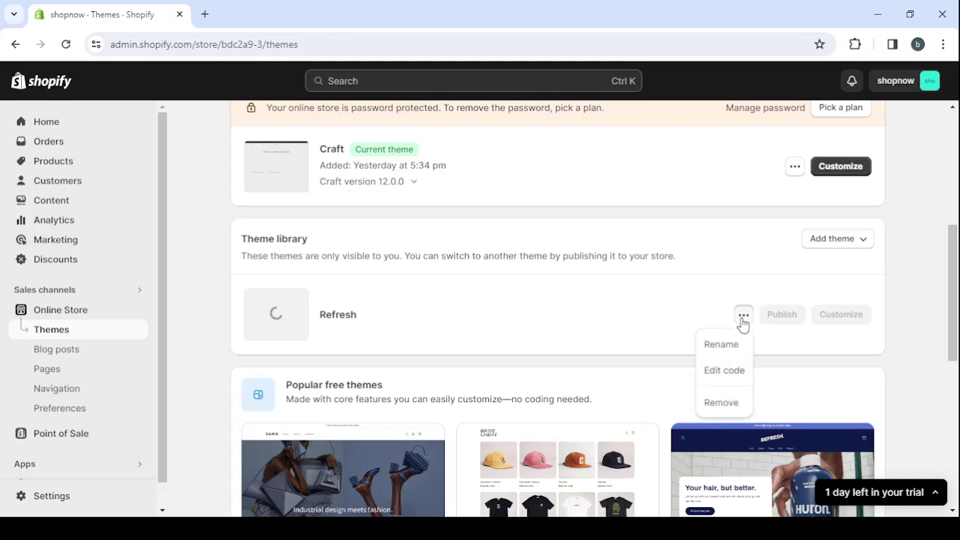
pyautogui.click(743, 318)
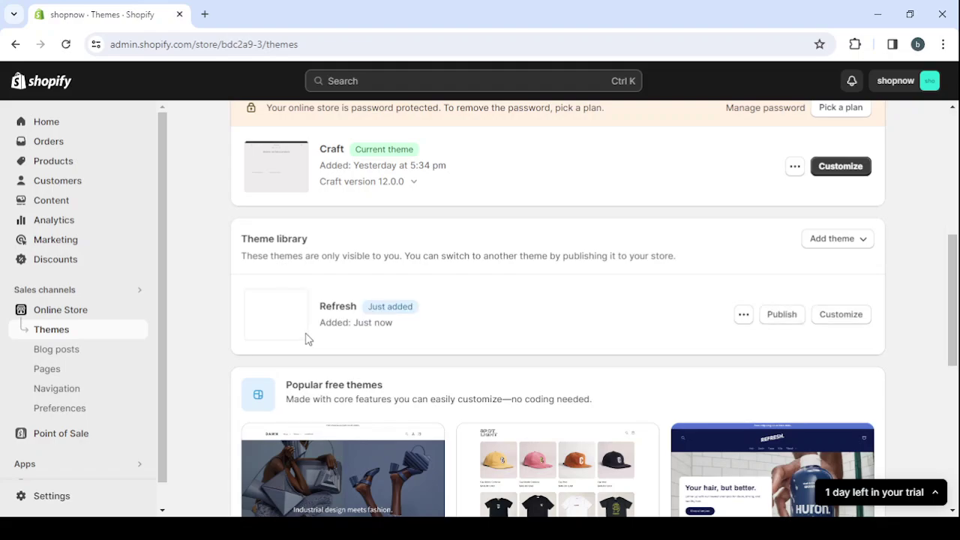
pyautogui.click(781, 315)
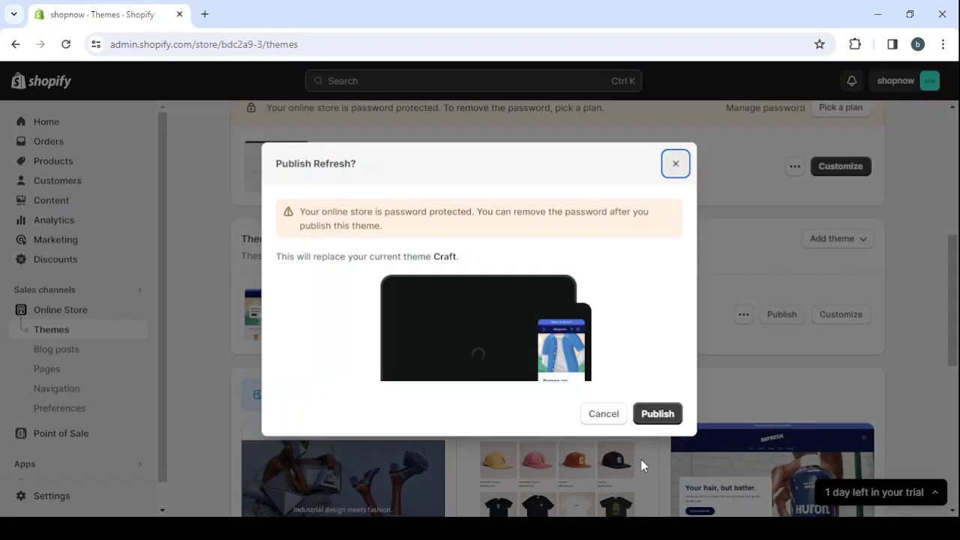
pyautogui.click(656, 415)
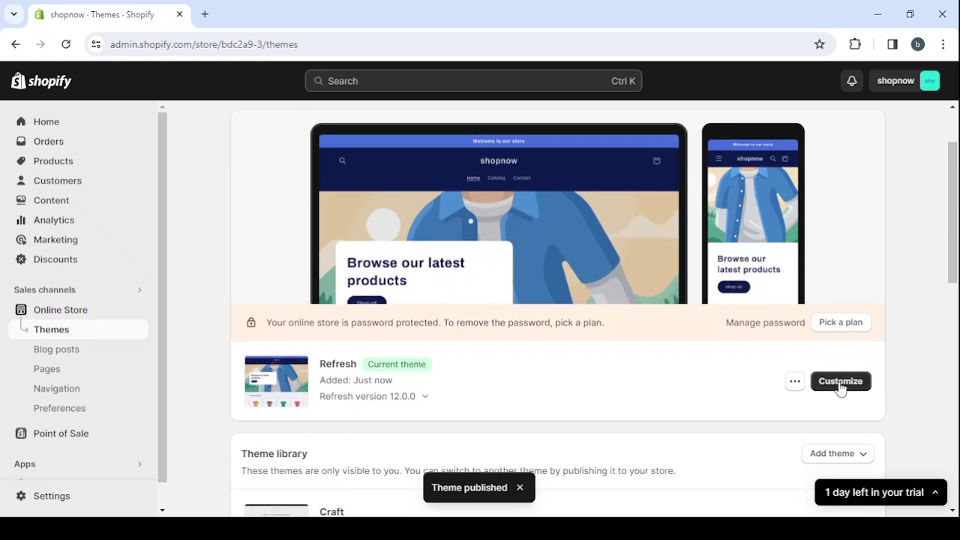
# Open the Refresh theme for customization and look over the home page preview.
pyautogui.click(841, 383)
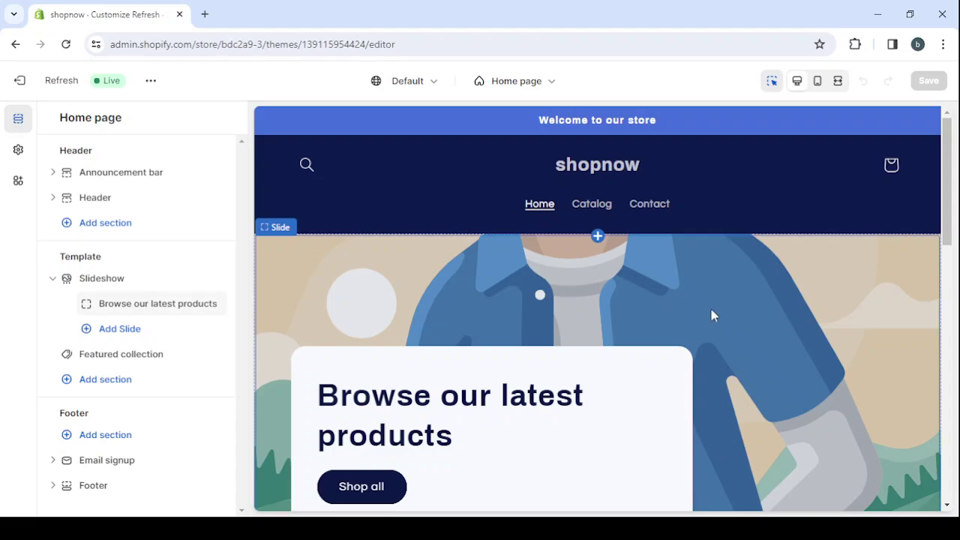
pyautogui.scroll(-1, 711, 313)
pyautogui.scroll(1, 711, 313)
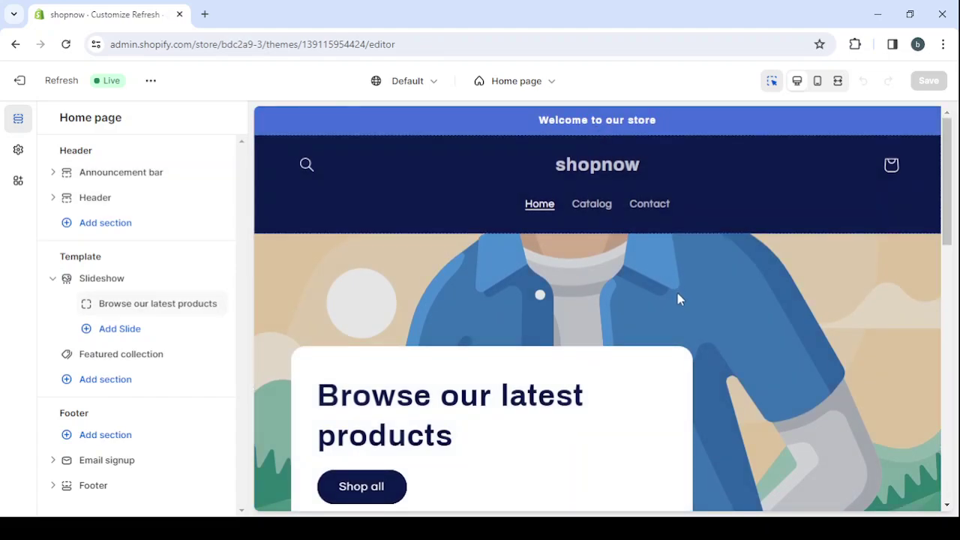
pyautogui.scroll(-5, 677, 299)
pyautogui.scroll(5, 678, 296)
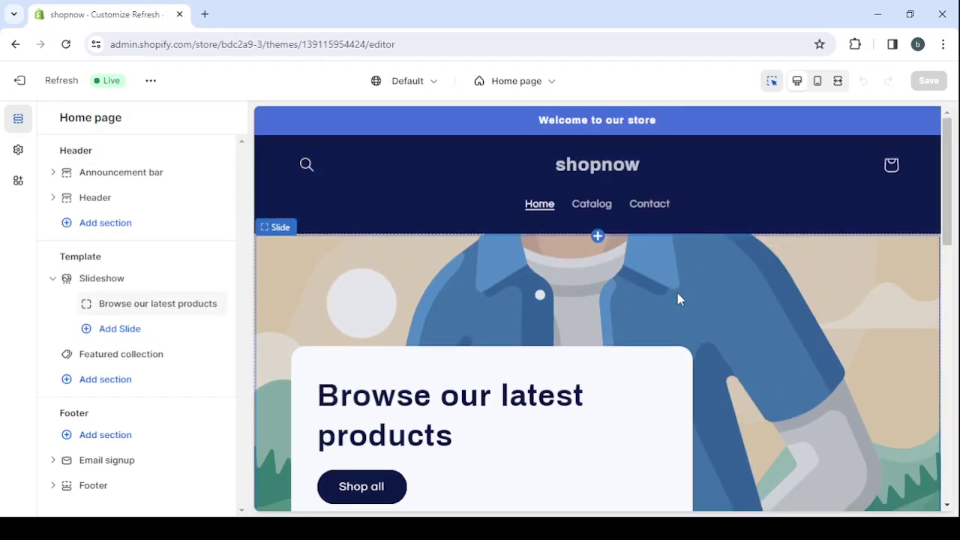
# Try color Schemes 5 and 3 on the announcement bar, ending with Scheme 4.
pyautogui.click(526, 135)
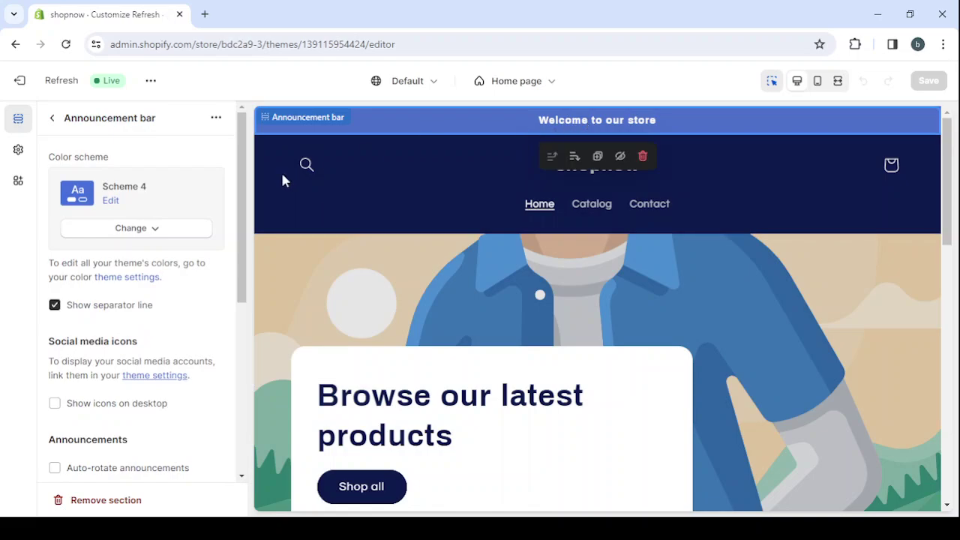
pyautogui.click(139, 233)
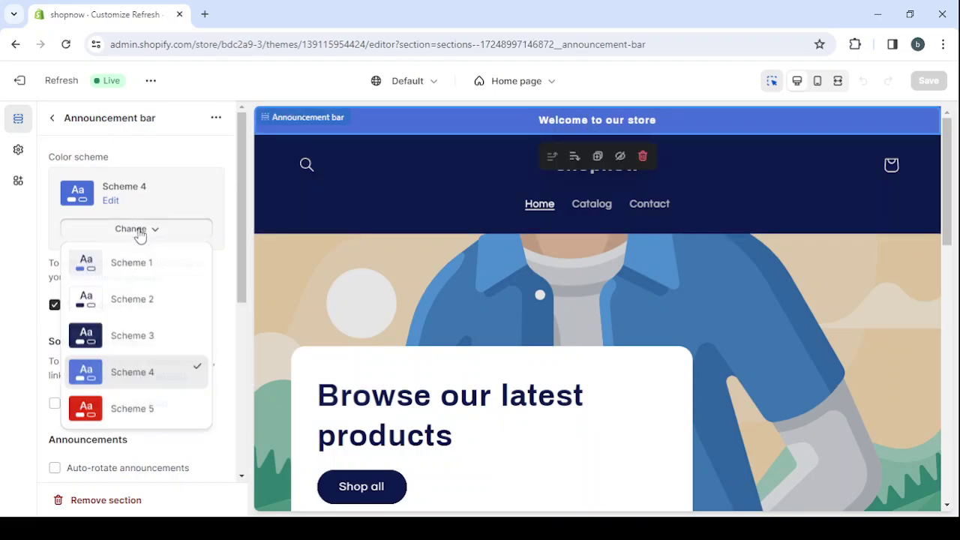
pyautogui.click(150, 411)
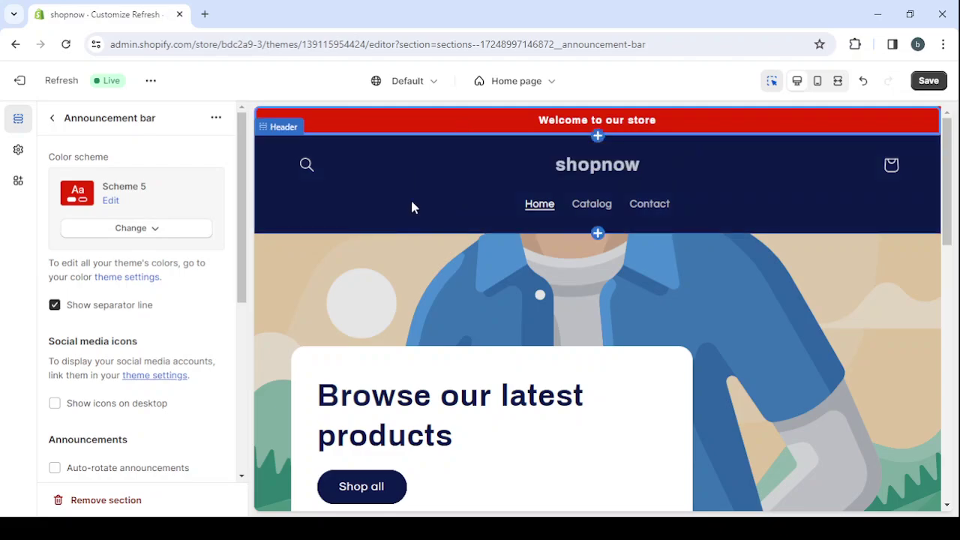
pyautogui.click(179, 231)
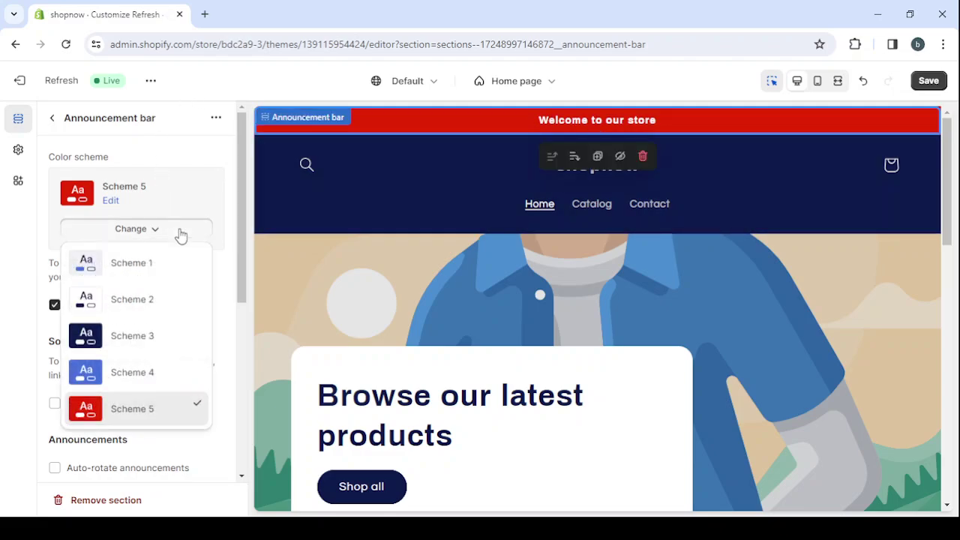
pyautogui.click(143, 344)
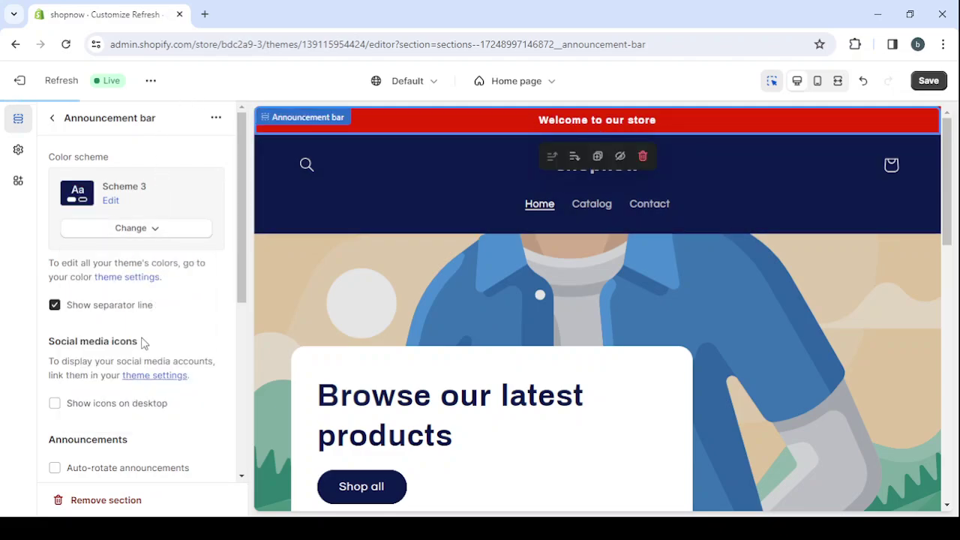
pyautogui.click(112, 229)
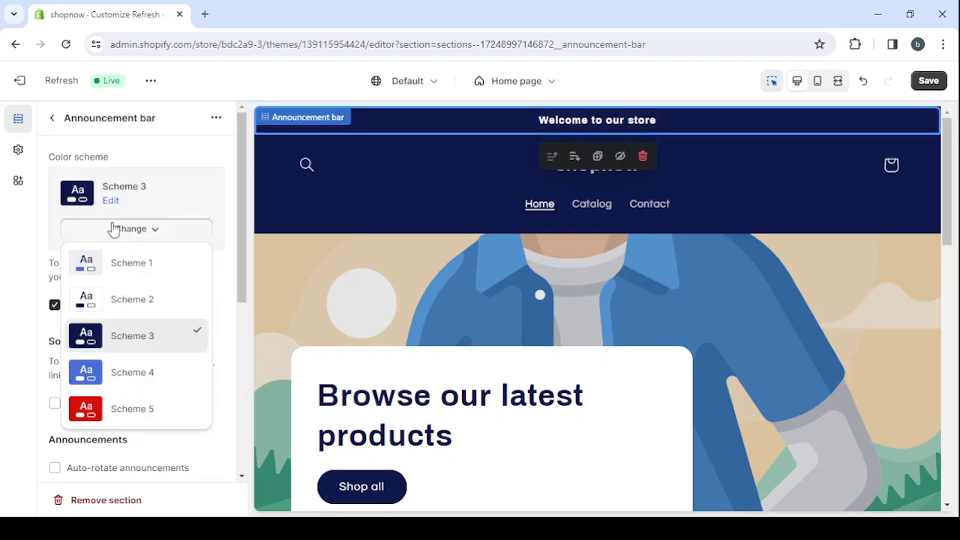
pyautogui.click(124, 382)
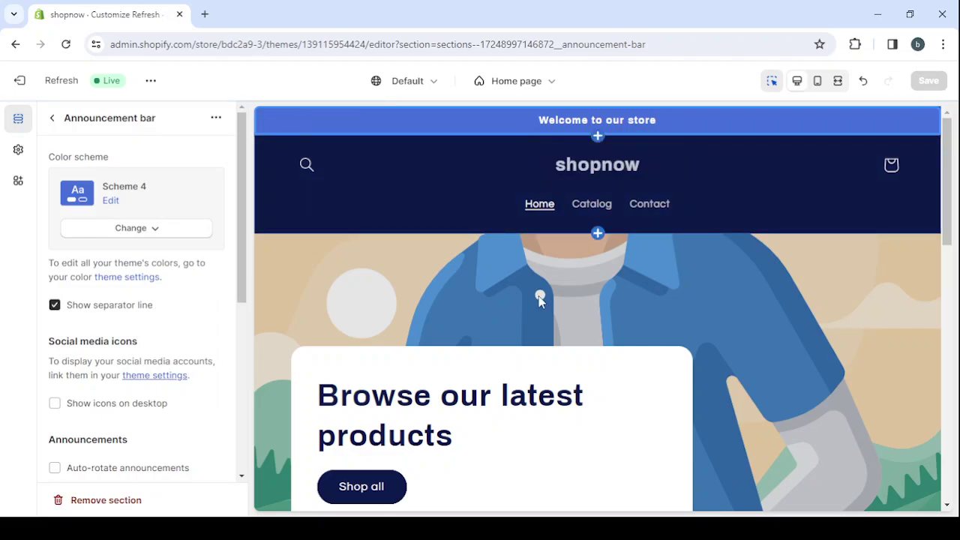
# Enable auto-rotating announcements for the announcement bar and return to the home page's section list.
pyautogui.scroll(-3, 41, 303)
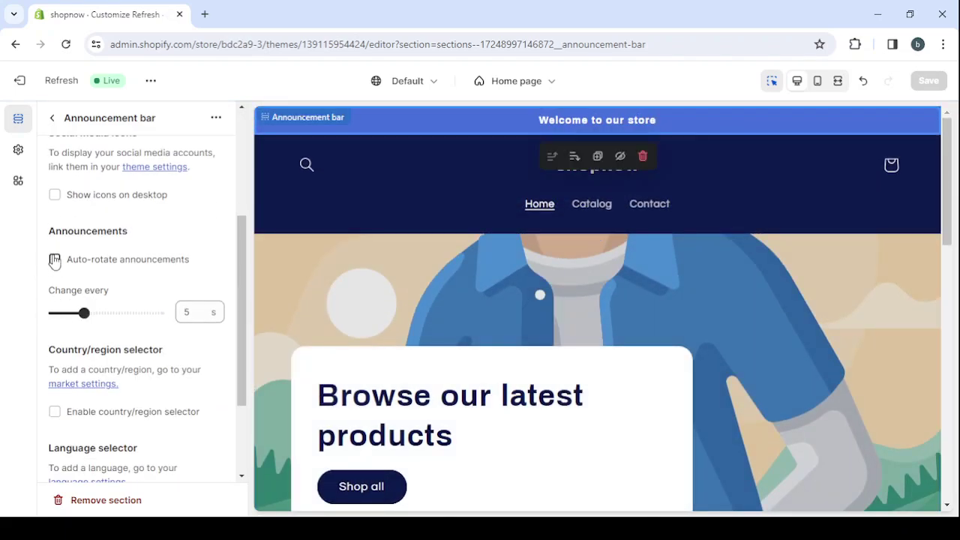
pyautogui.click(54, 260)
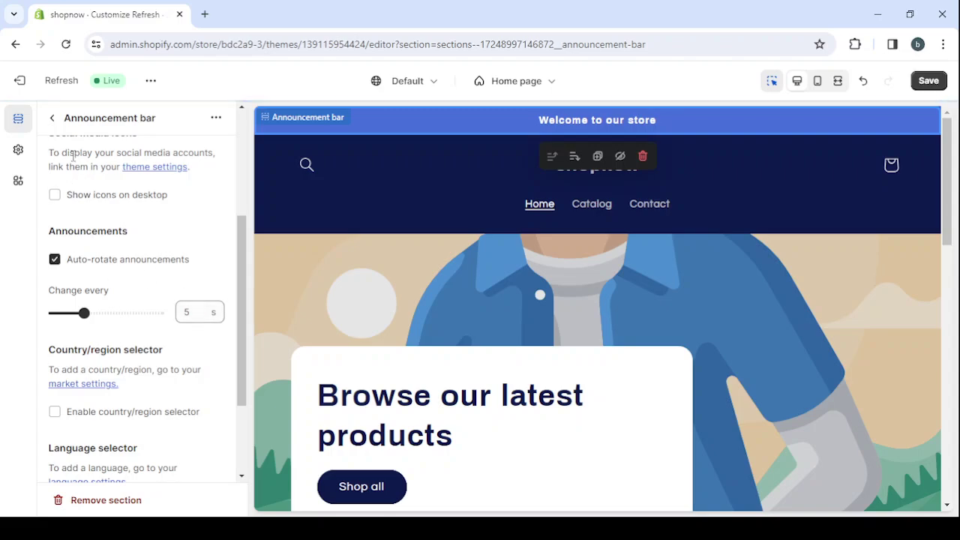
pyautogui.click(52, 120)
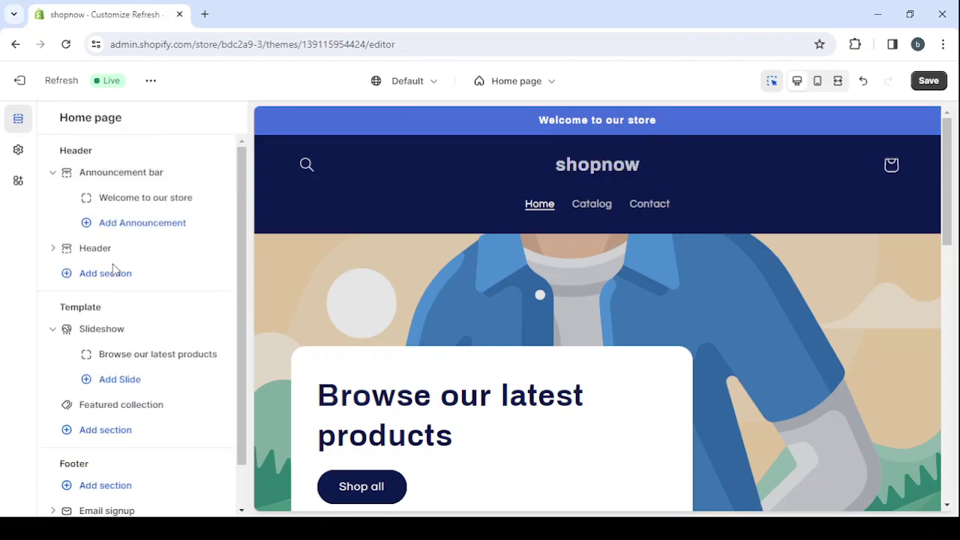
# Replace the existing announcement's text with "50% Off Today Only" and return to the section list.
pyautogui.click(159, 208)
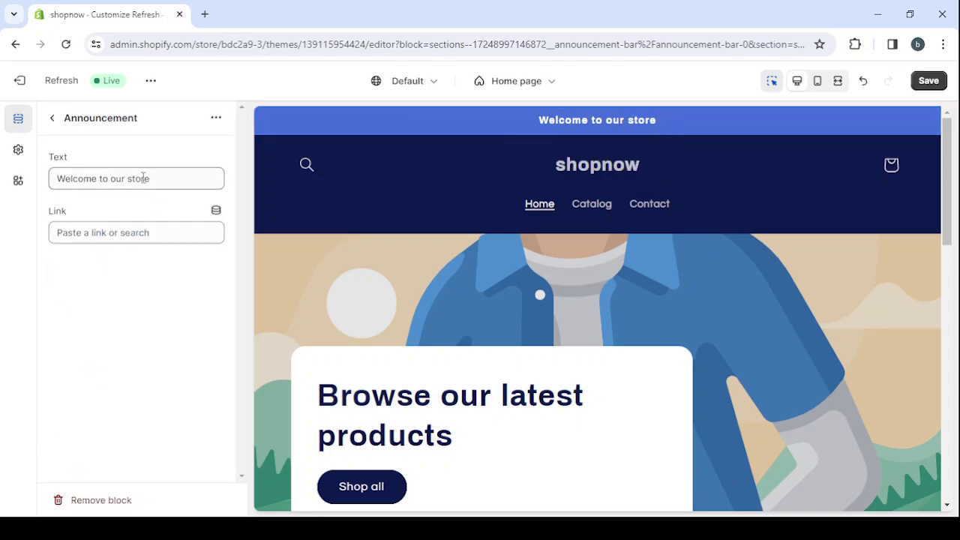
pyautogui.click(137, 176)
pyautogui.tripleClick(137, 176)
pyautogui.press('BackSpace')
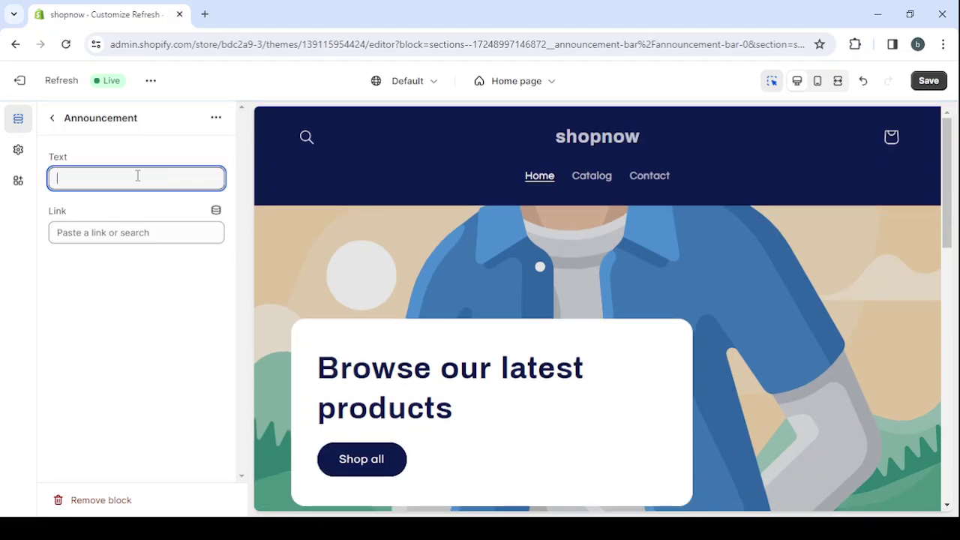
pyautogui.write('50%')
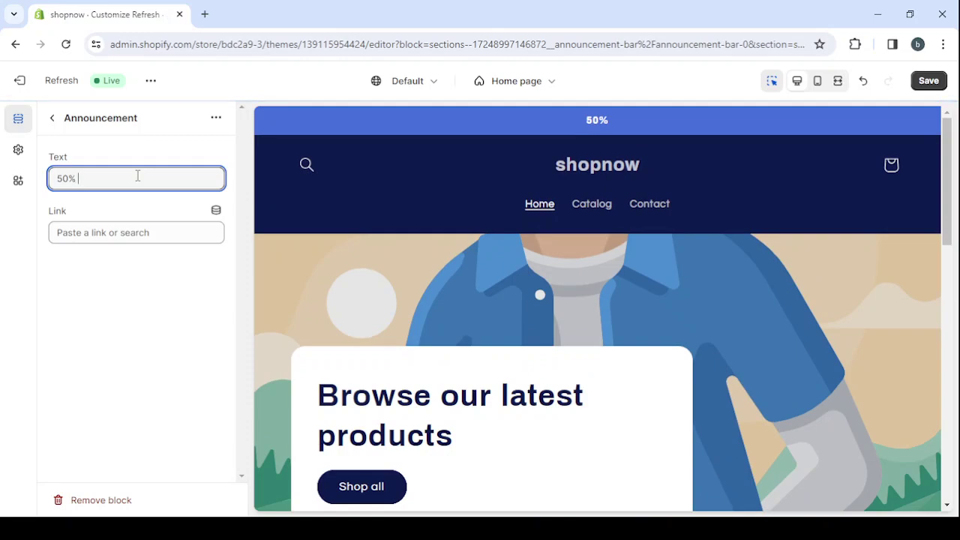
pyautogui.write(' Off T')
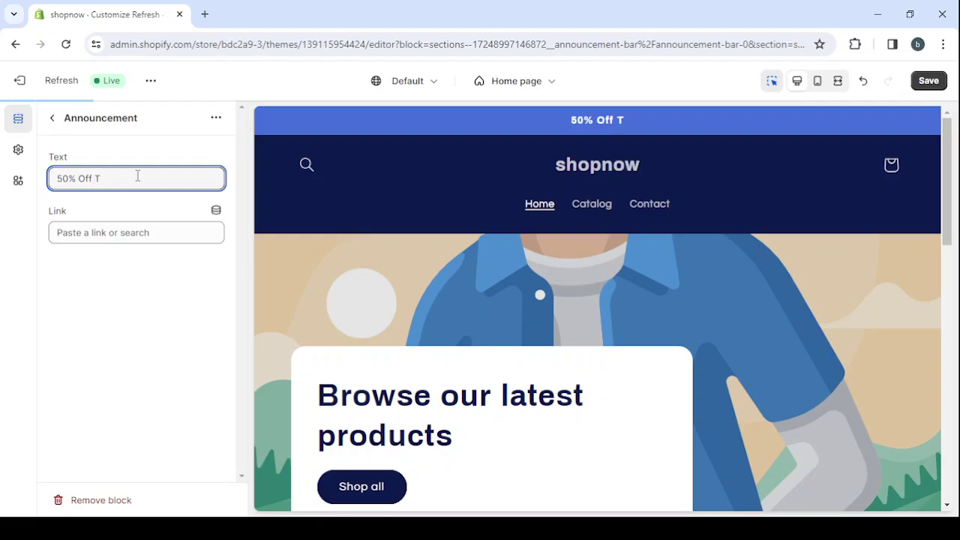
pyautogui.write('oday O')
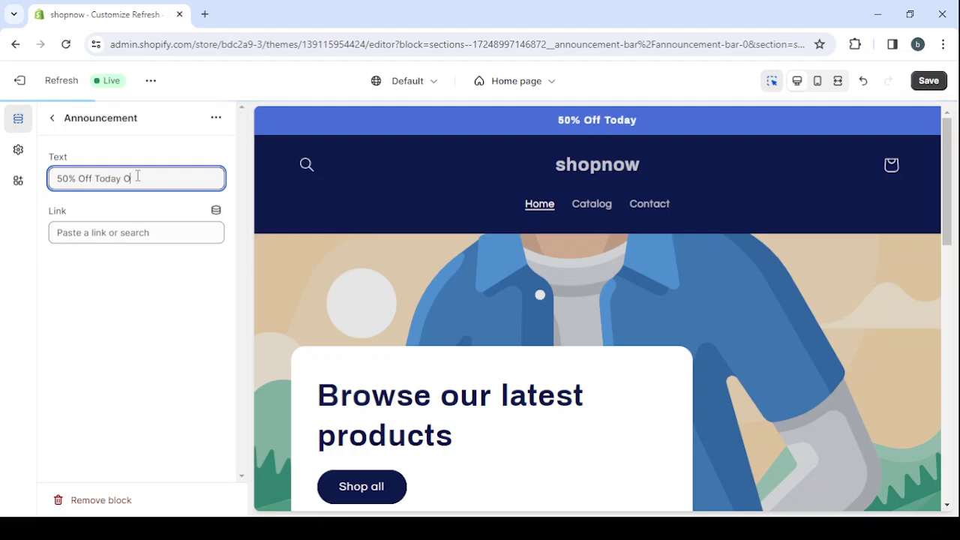
pyautogui.write('nly')
pyautogui.click(54, 121)
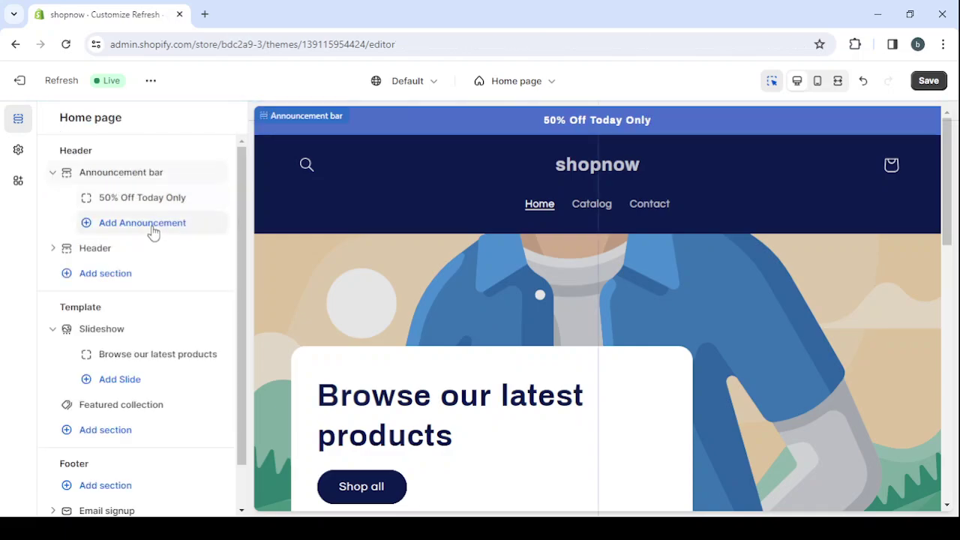
# Add a second announcement to the announcement bar with the text "Free Shipping Worldwide".
pyautogui.click(153, 224)
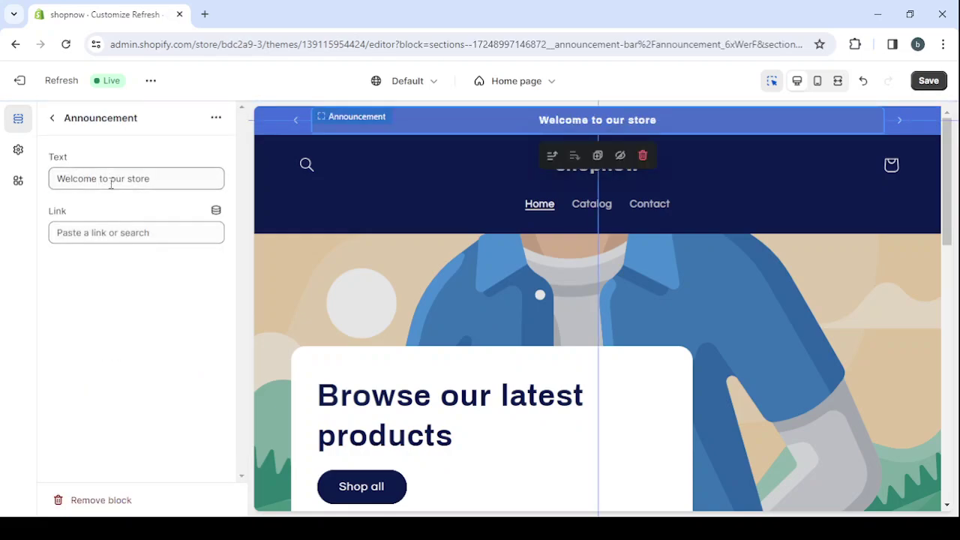
pyautogui.tripleClick(111, 184)
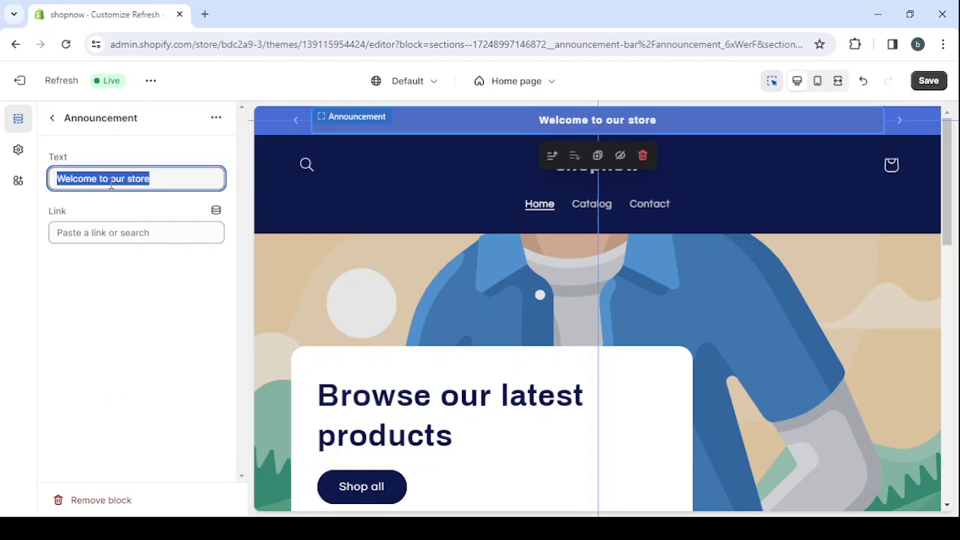
pyautogui.write('Free')
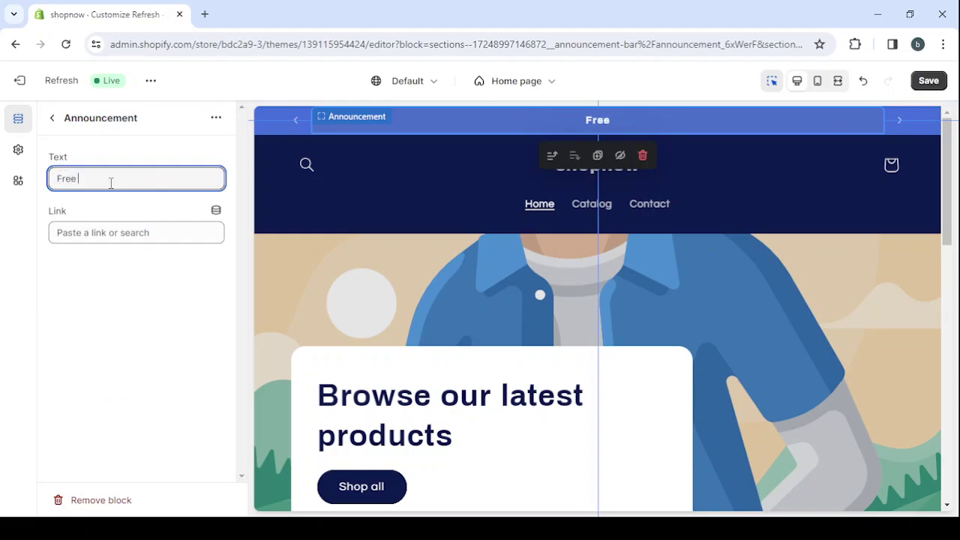
pyautogui.write(' Ship')
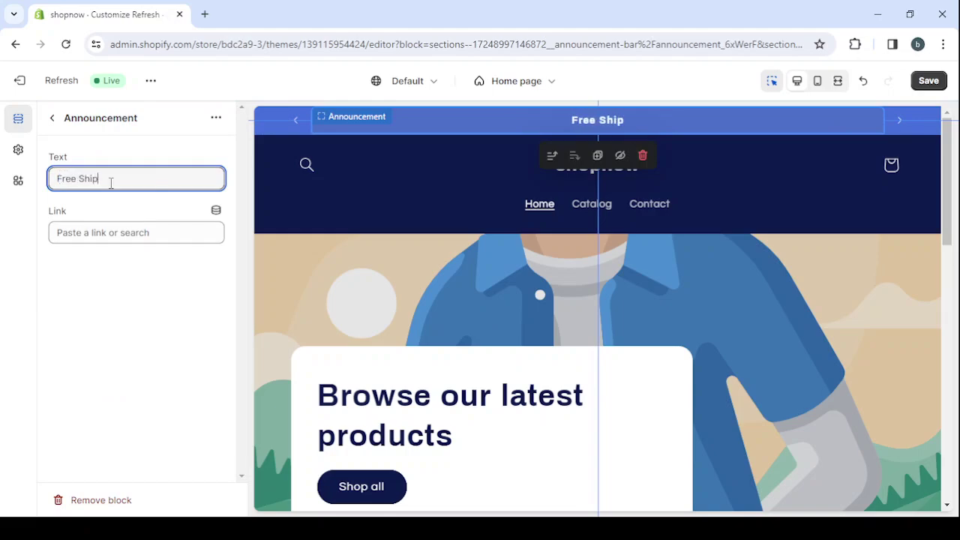
pyautogui.write('ping ')
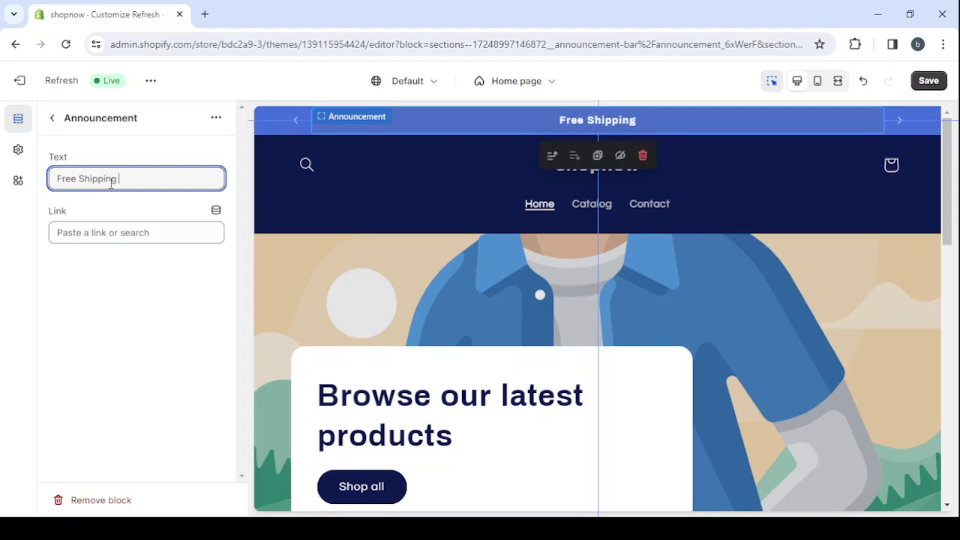
pyautogui.write('Worldwide')
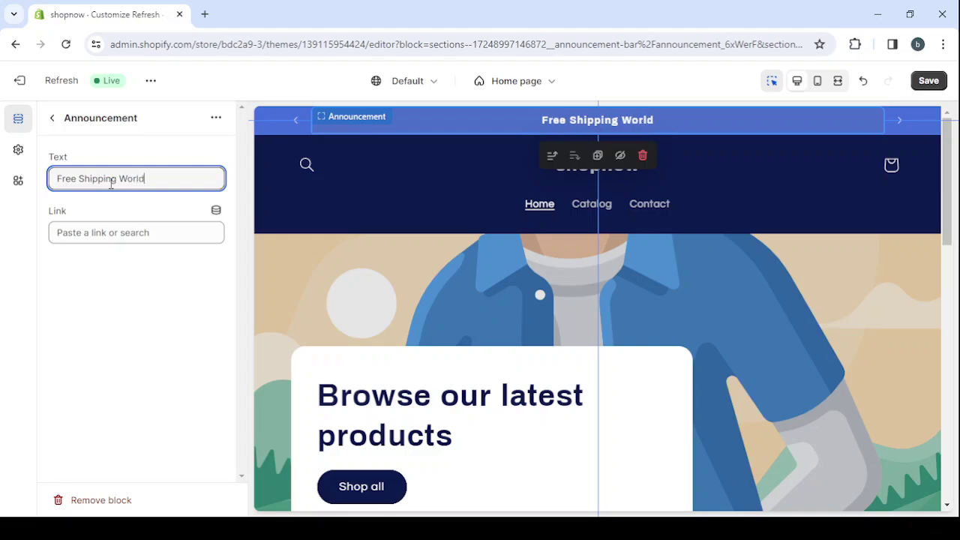
pyautogui.click(52, 119)
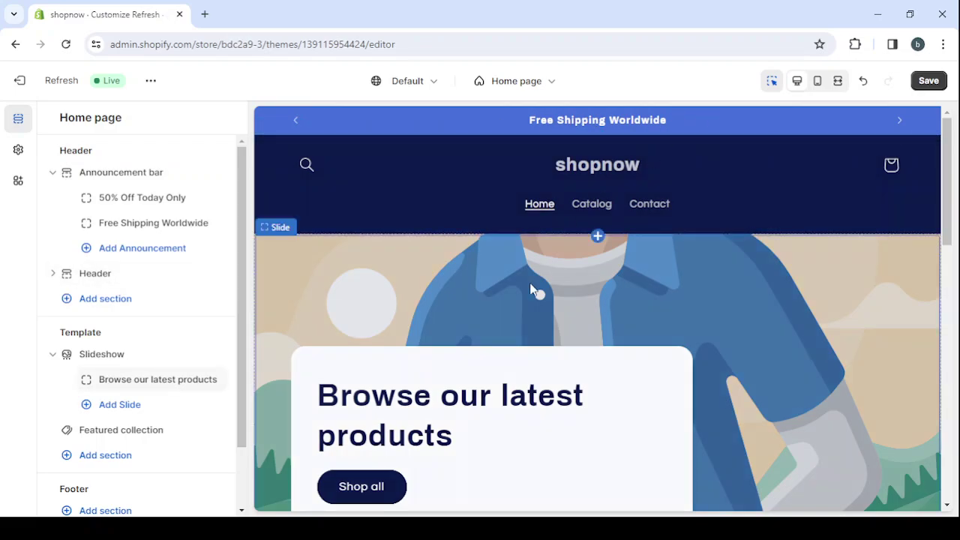
# Set the header's desktop logo position to Middle left.
pyautogui.click(422, 193)
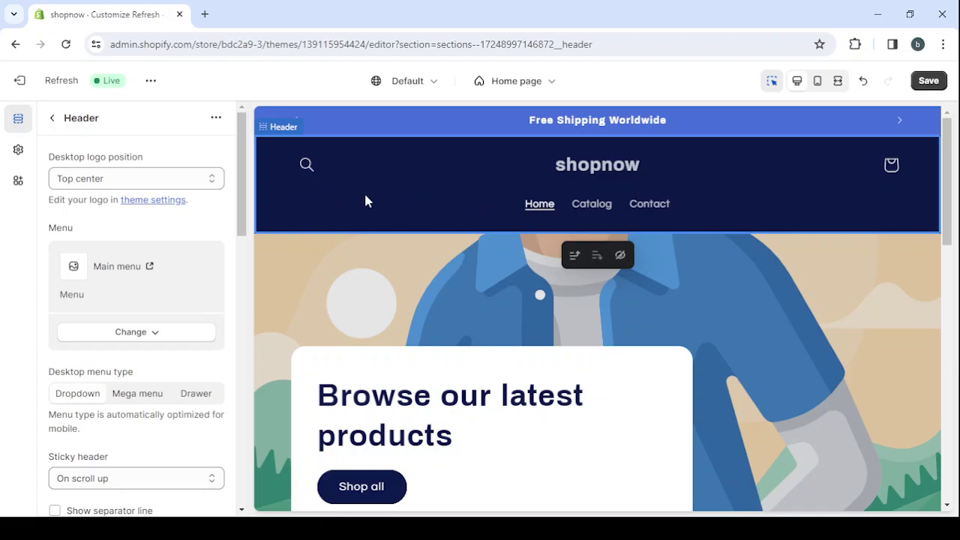
pyautogui.click(139, 180)
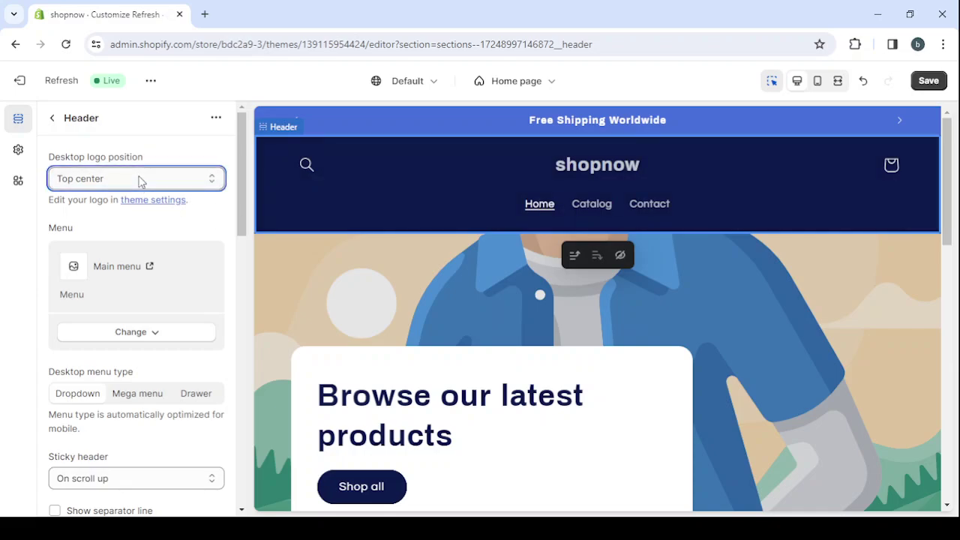
pyautogui.click(134, 225)
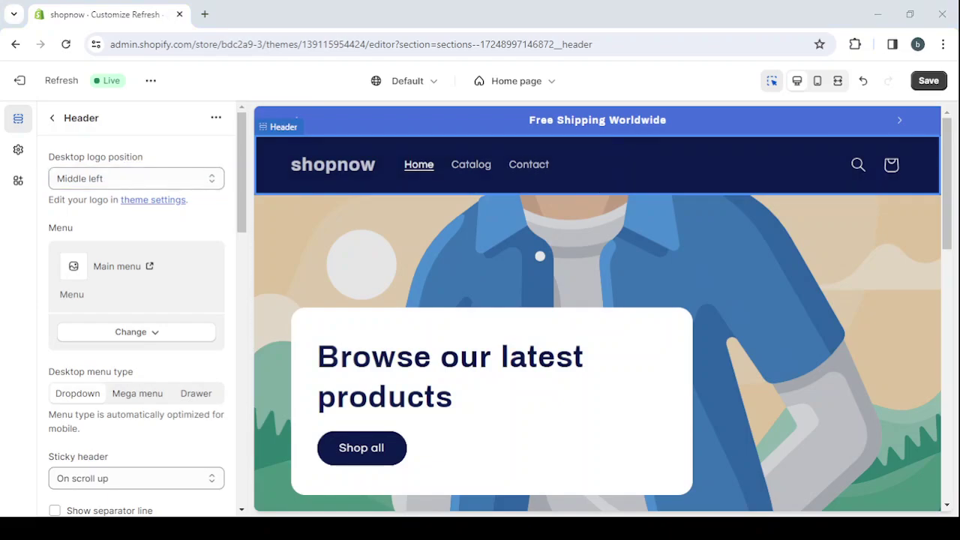
pyautogui.hotkey('alt', 'Tab')
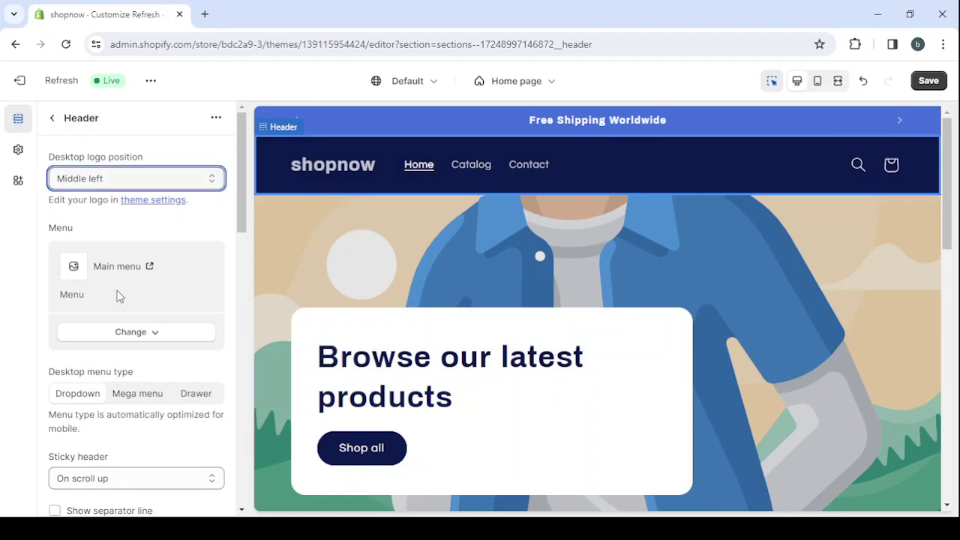
# Open the logo options in the theme settings and browse the free images available for the logo, without selecting one.
pyautogui.click(18, 152)
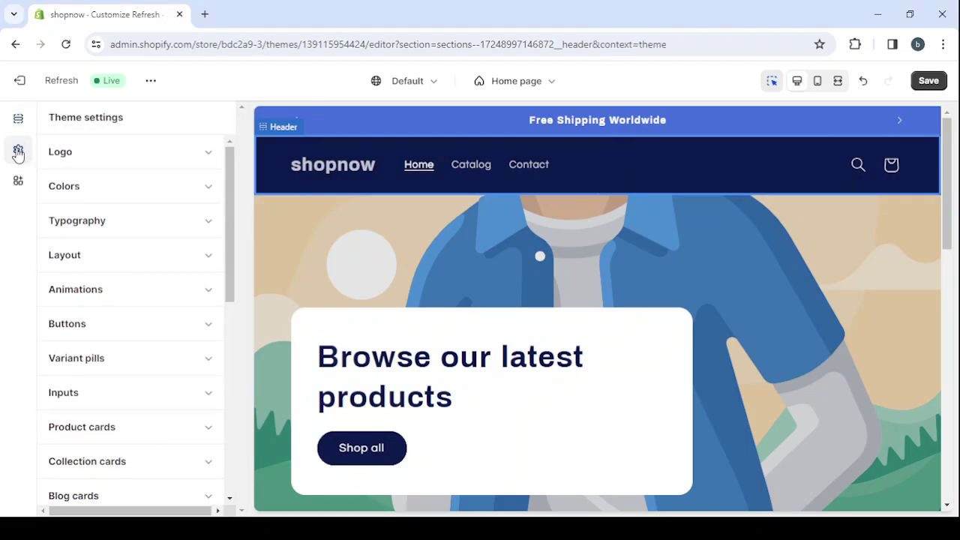
pyautogui.click(186, 153)
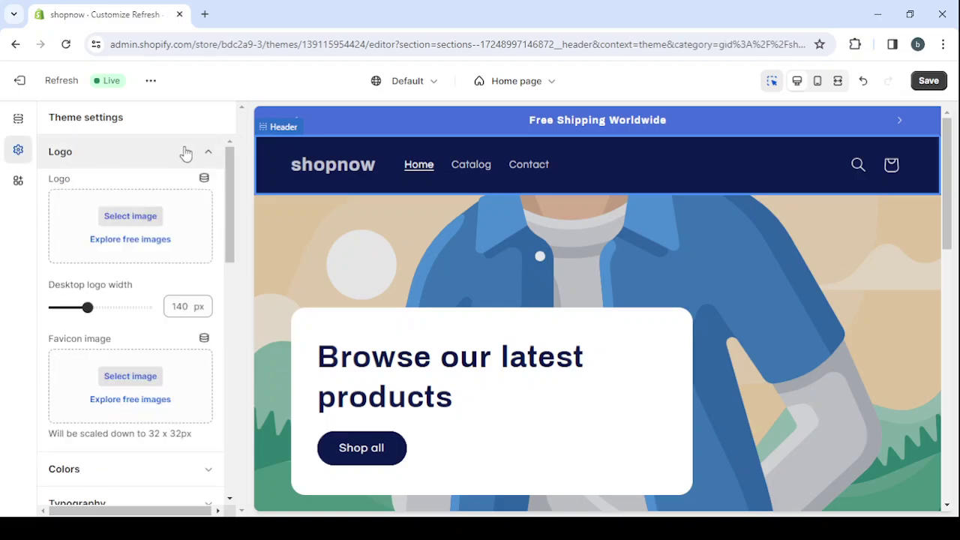
pyautogui.click(138, 240)
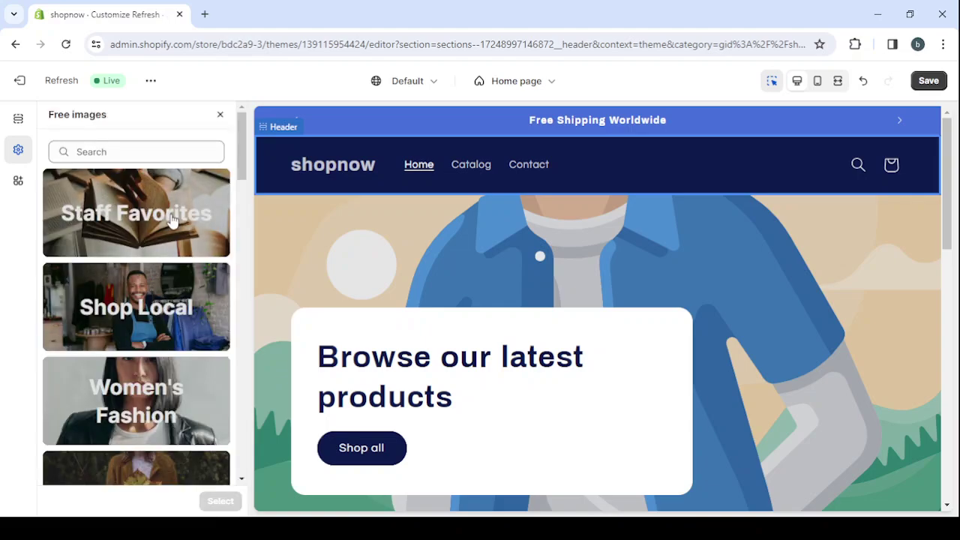
pyautogui.scroll(-7, 161, 255)
pyautogui.scroll(7, 171, 219)
pyautogui.click(220, 116)
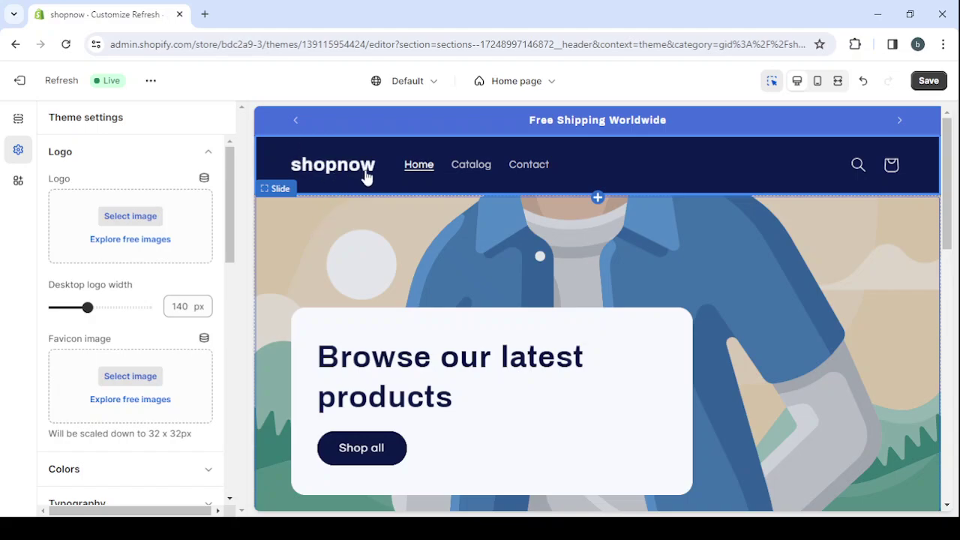
# Review the home page preview from the header and slideshow down through the featured products.
pyautogui.scroll(-1, 165, 225)
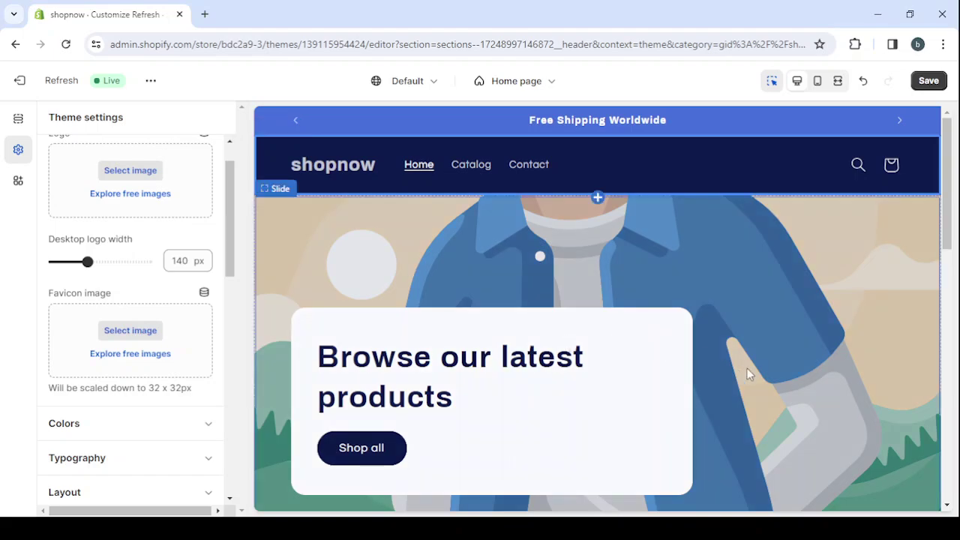
pyautogui.scroll(-2, 747, 369)
pyautogui.scroll(-2, 747, 373)
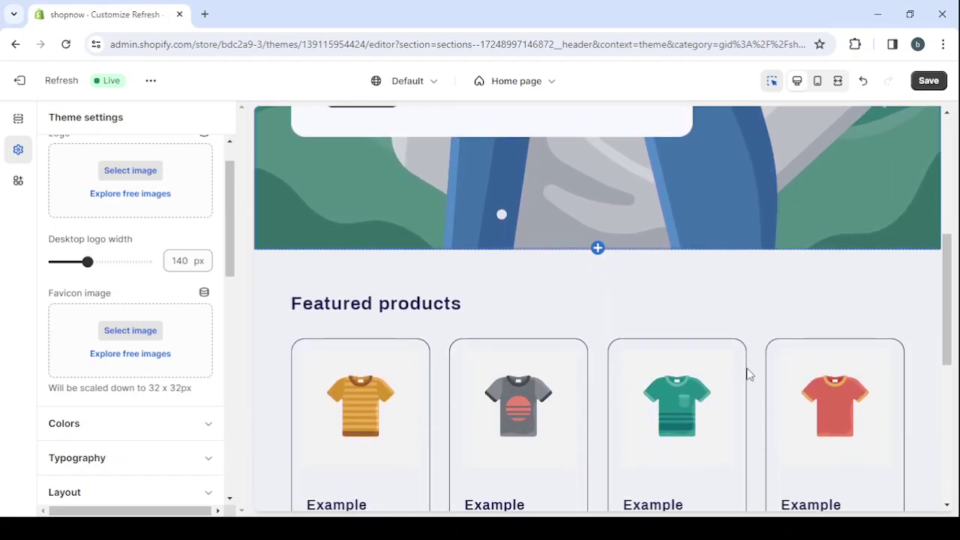
pyautogui.scroll(5, 747, 373)
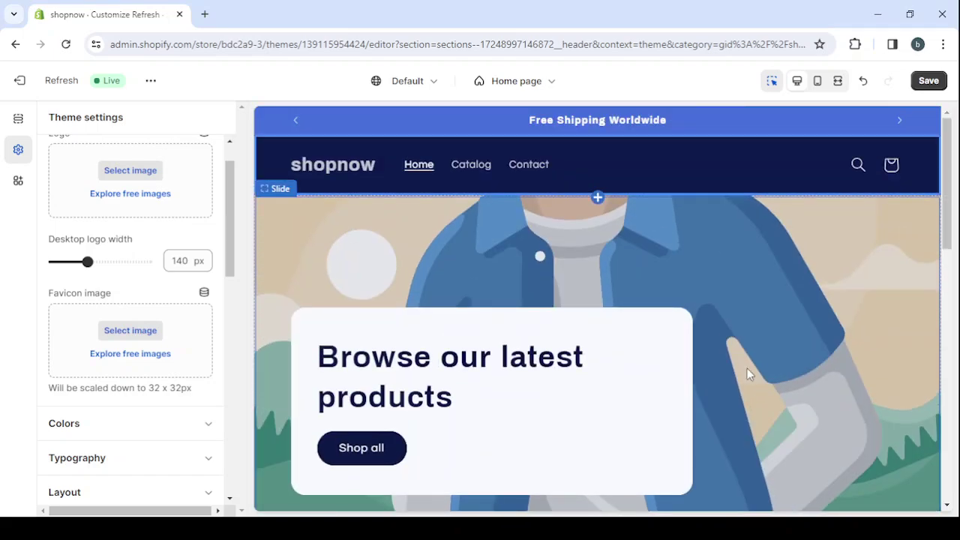
pyautogui.scroll(-5, 747, 373)
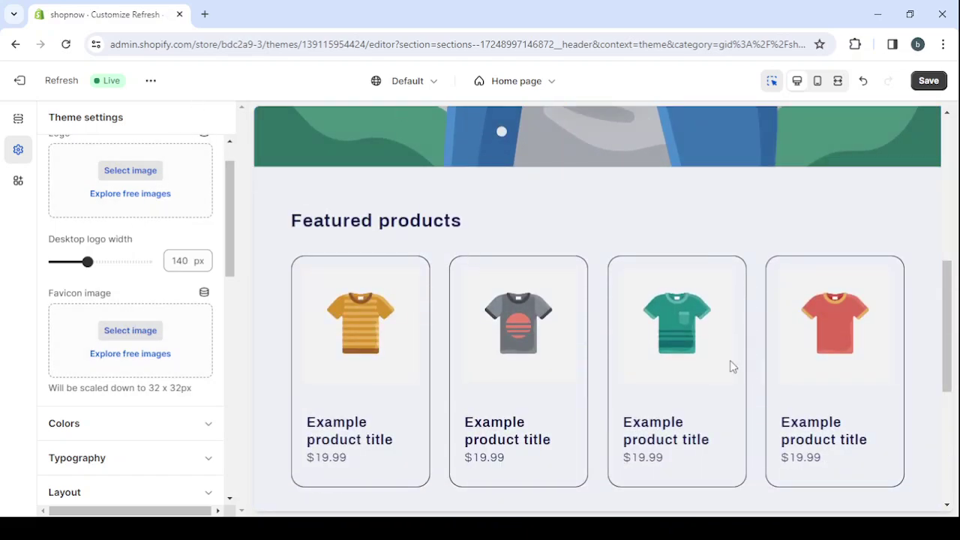
pyautogui.scroll(-2, 784, 198)
pyautogui.scroll(10, 784, 198)
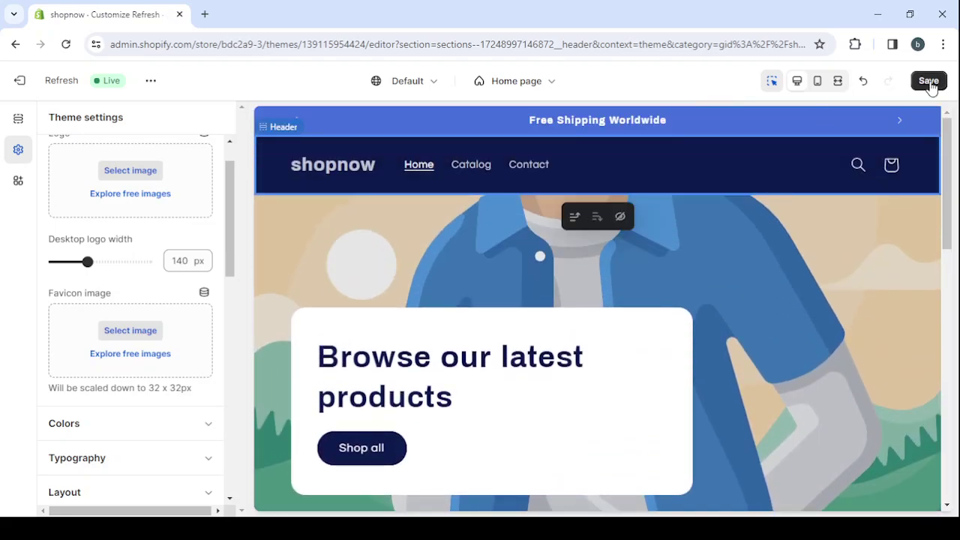